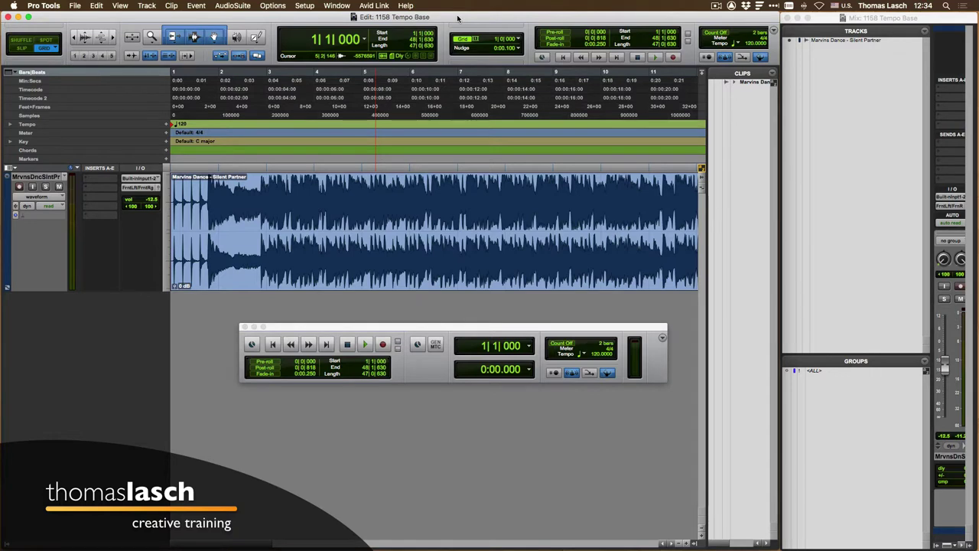
# Play the song from the start and lower its track volume to -13.8 dB
pyautogui.press('space')
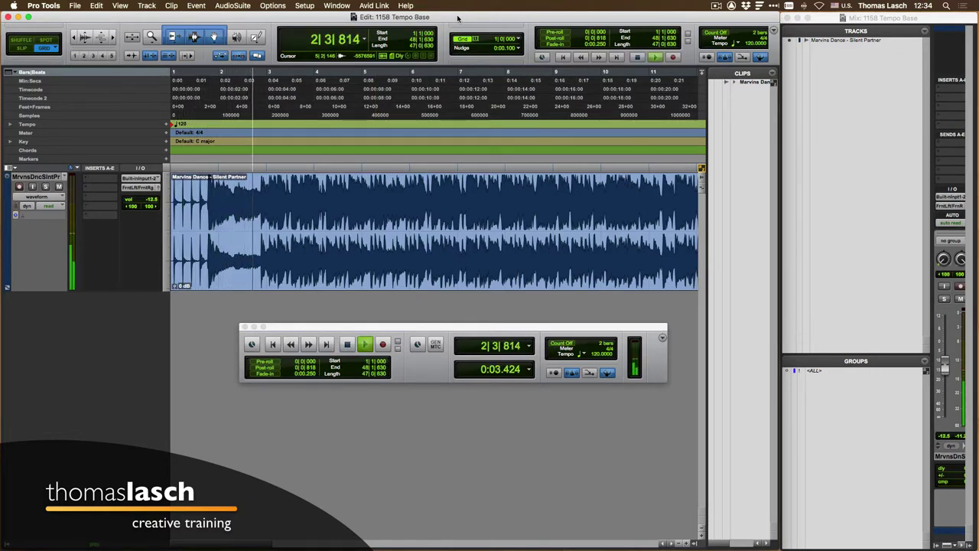
pyautogui.click(141, 200)
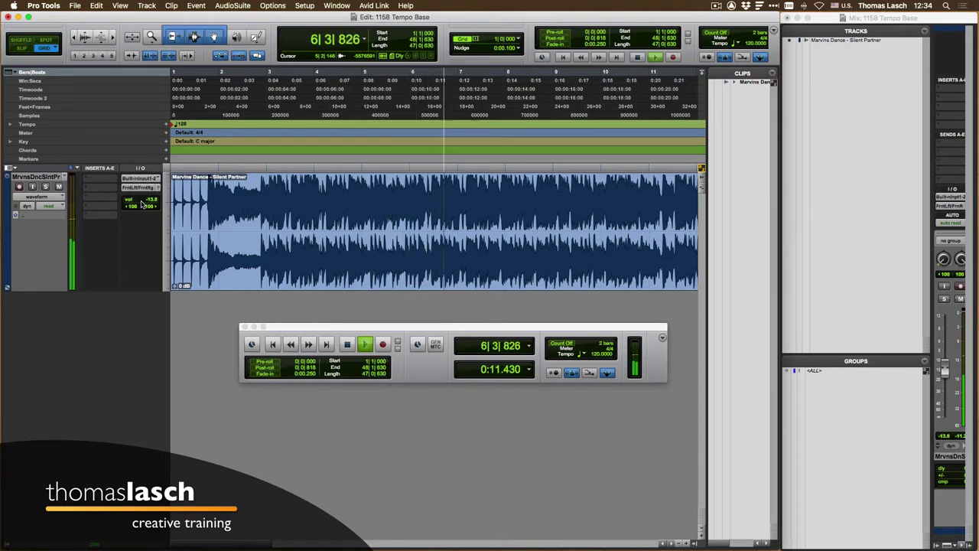
pyautogui.press('space')
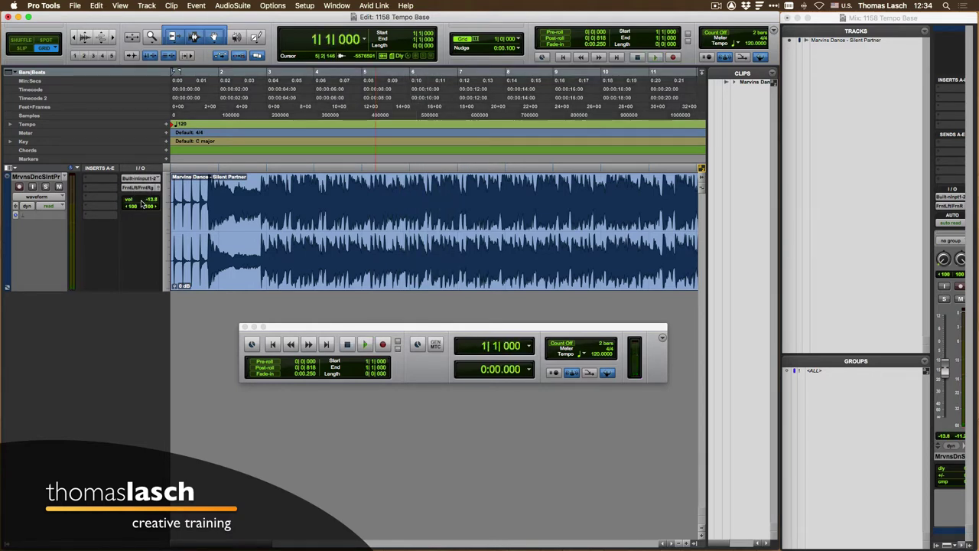
# Play the song's opening bars several times, close up and in overview, to judge its beat against the bar ruler
pyautogui.press('space')
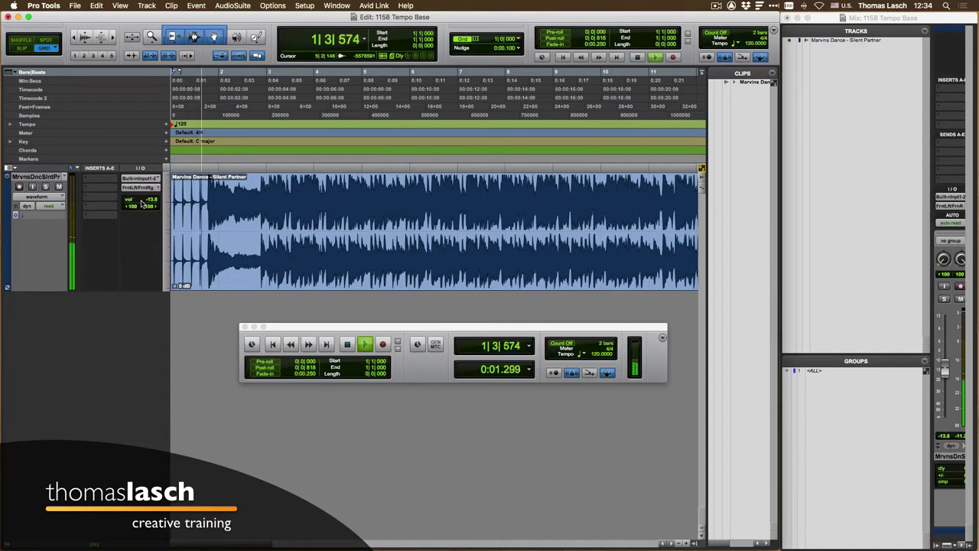
pyautogui.press('space')
pyautogui.press('super+bracketright')
pyautogui.press('super+bracketright')
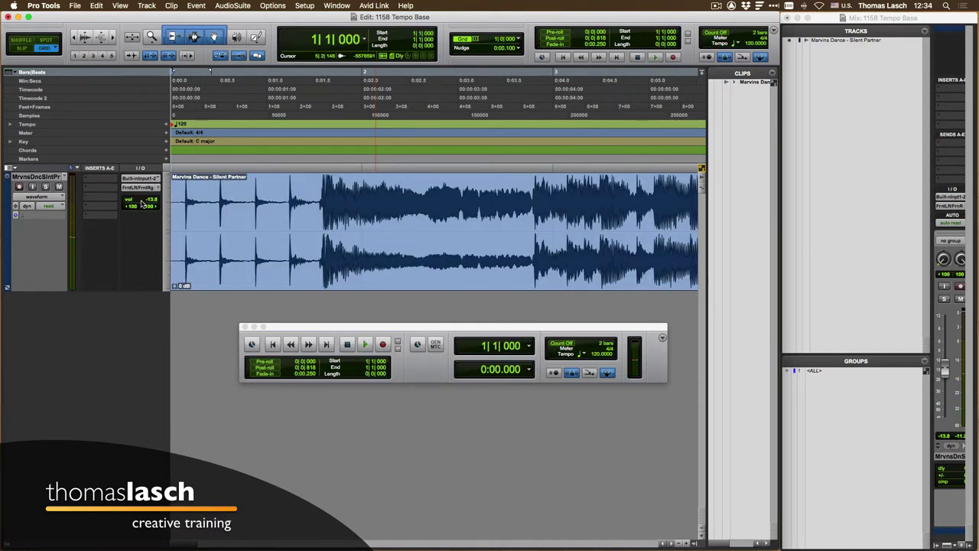
pyautogui.press('space')
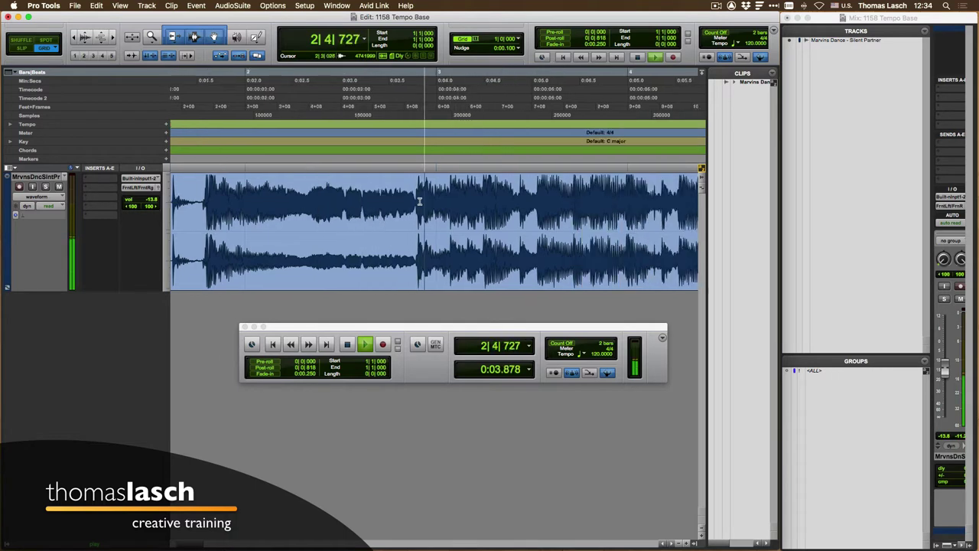
pyautogui.press('space')
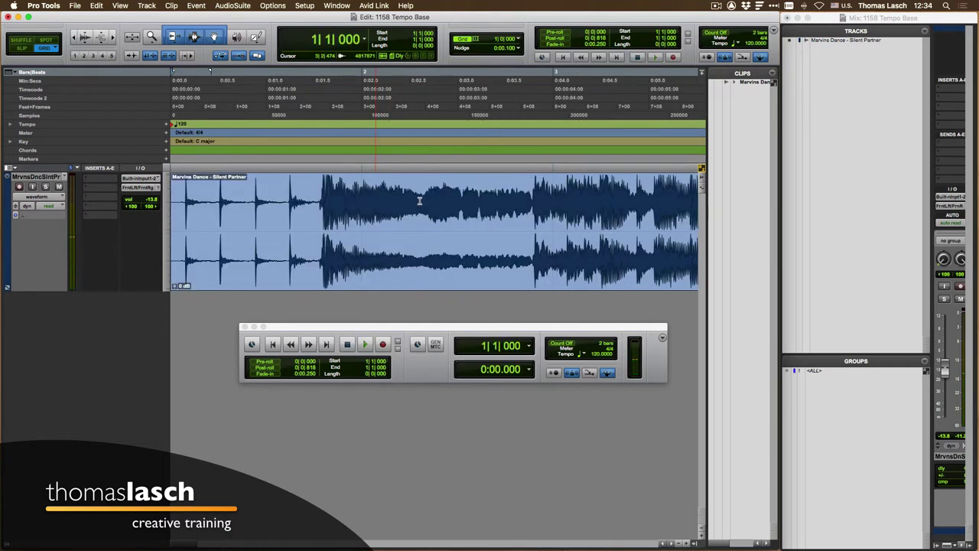
pyautogui.press('space')
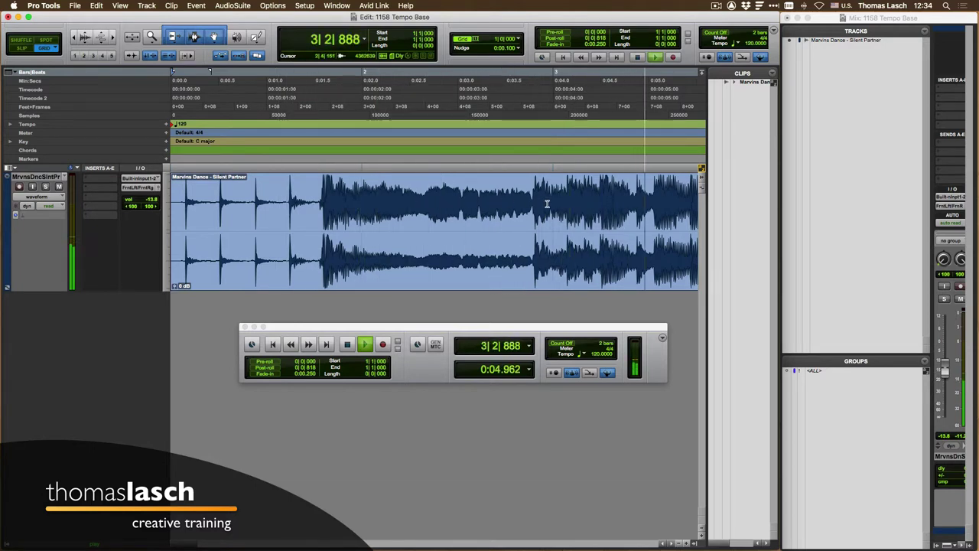
pyautogui.press('super+bracketleft')
pyautogui.press('super+bracketleft')
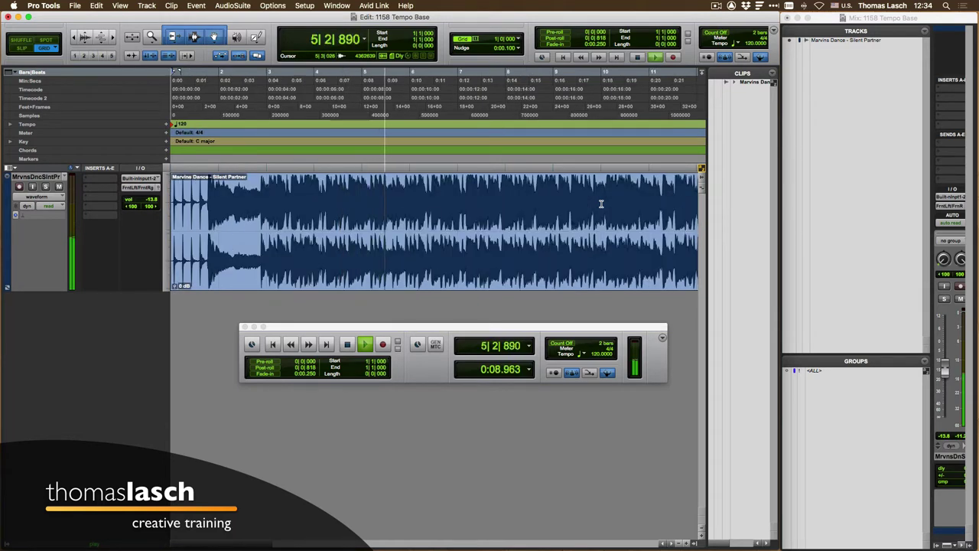
pyautogui.press('space')
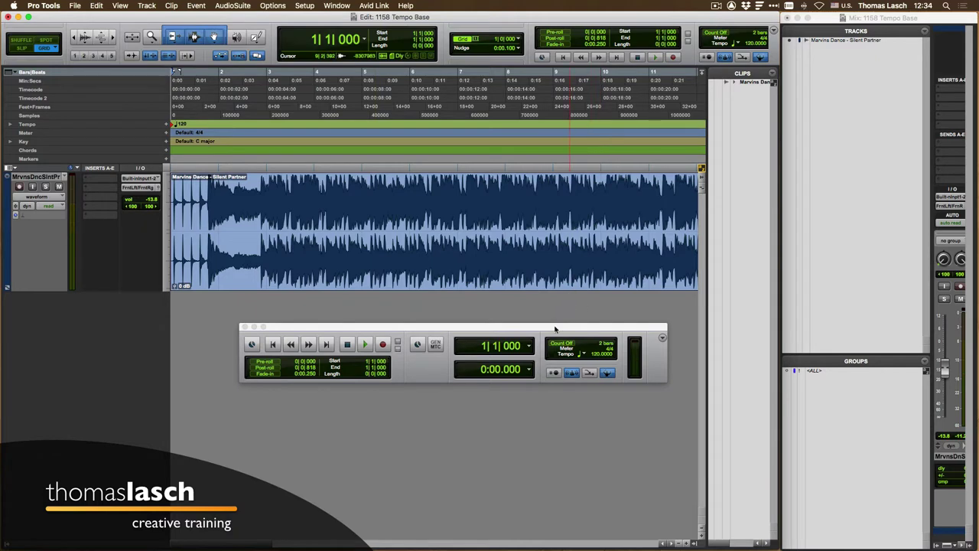
# Tap the session tempo along with the song's playback and set it to 165 BPM
pyautogui.moveTo(555, 329); pyautogui.dragTo(544, 318)
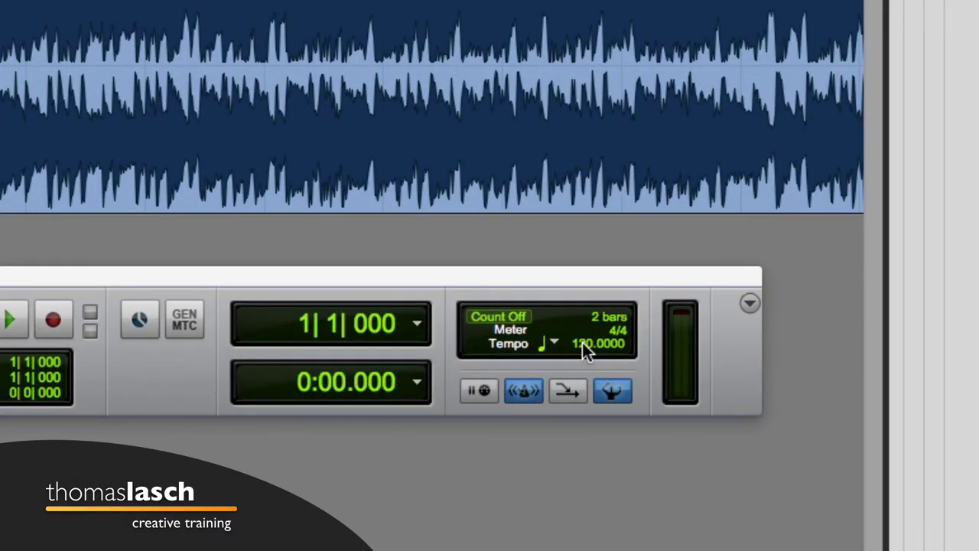
pyautogui.click(582, 342)
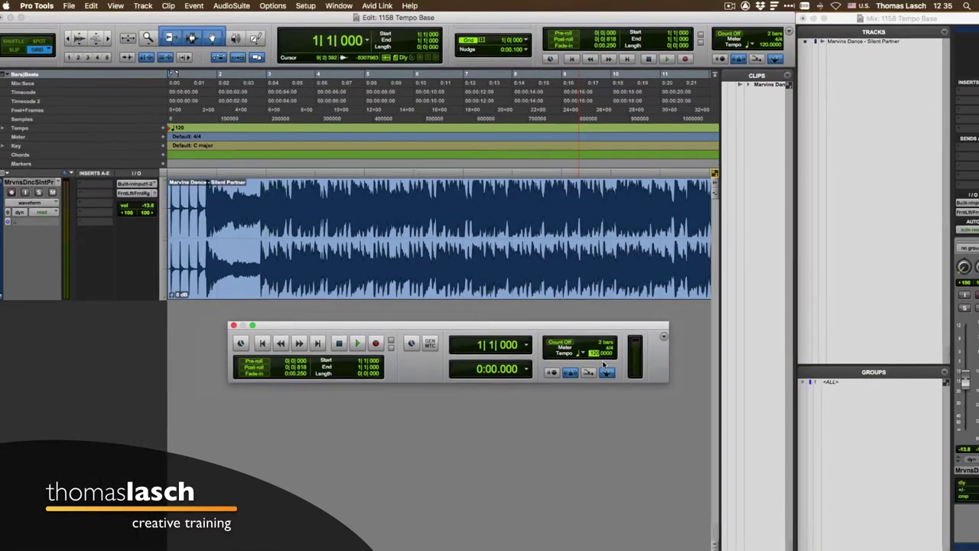
pyautogui.press('space')
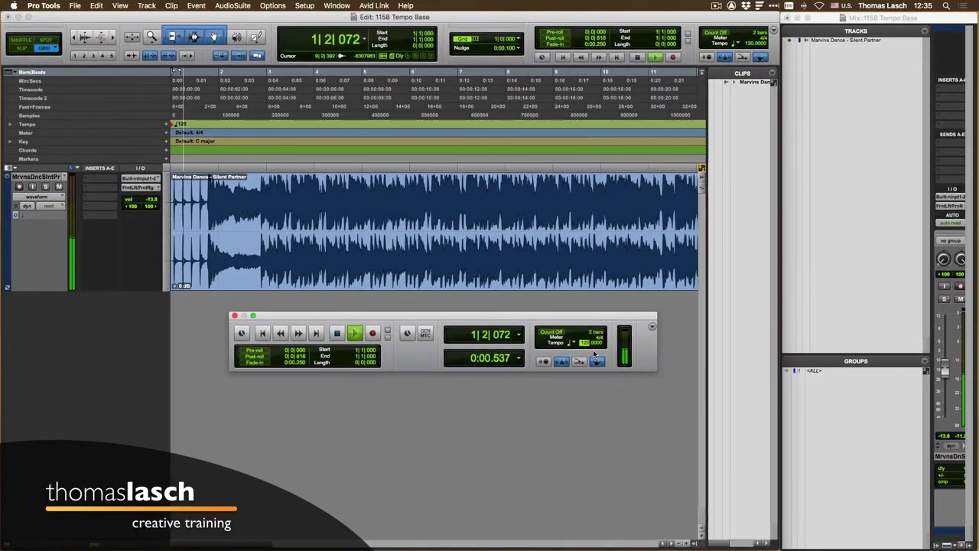
pyautogui.press('space')
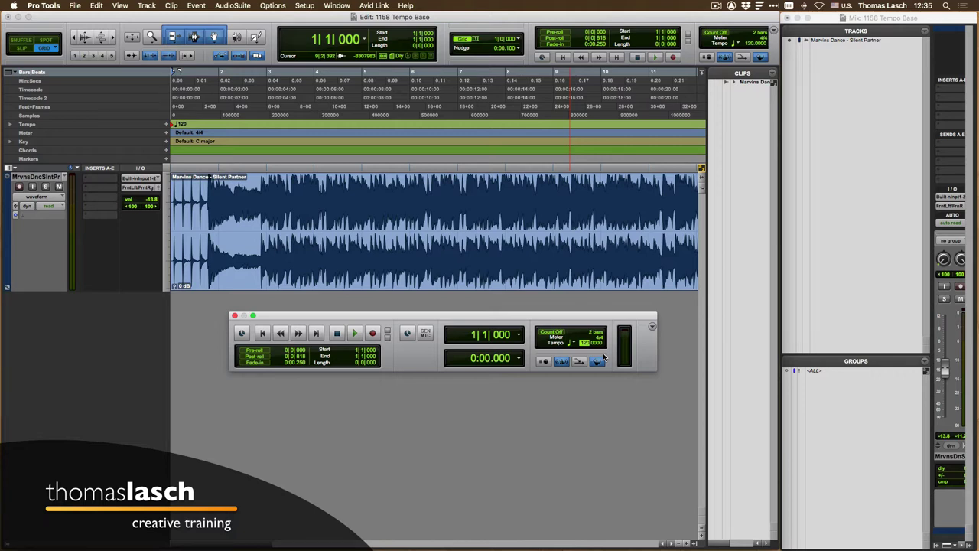
pyautogui.press('space')
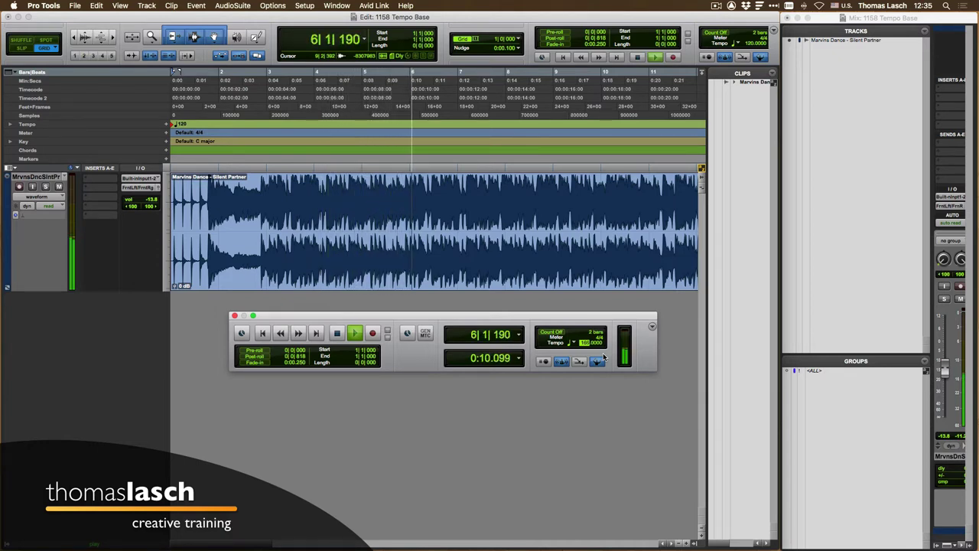
pyautogui.press('space')
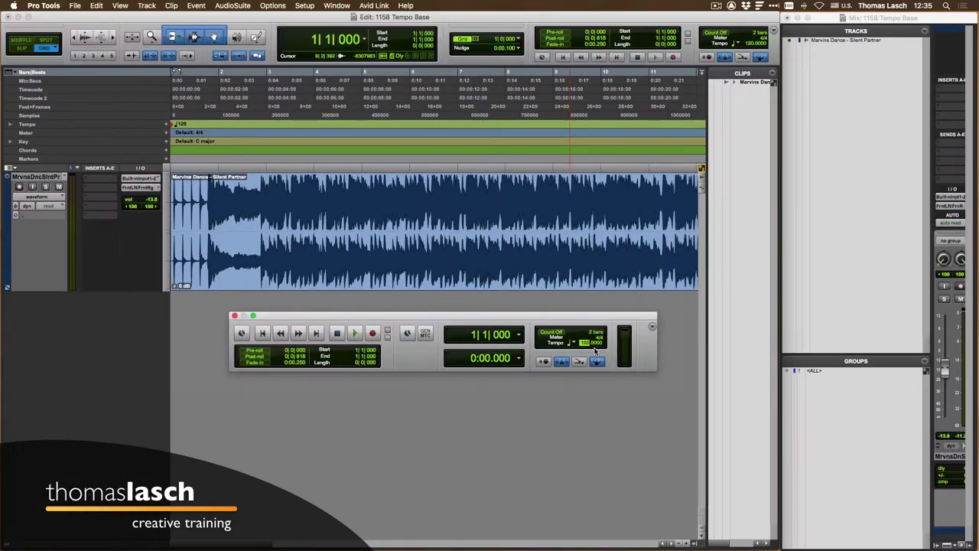
pyautogui.press('Return')
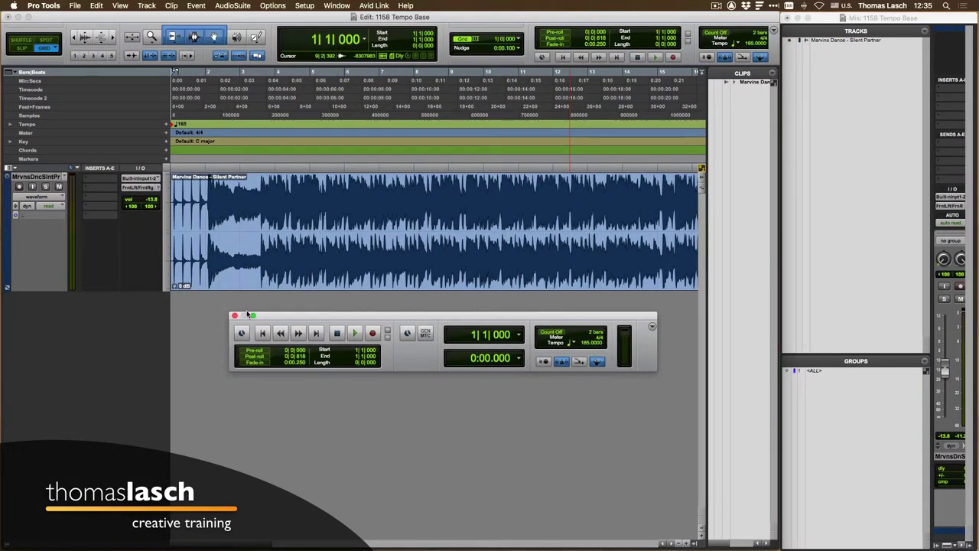
# Create a click track below the song and move the floating Transport window clear of it
pyautogui.click(146, 6)
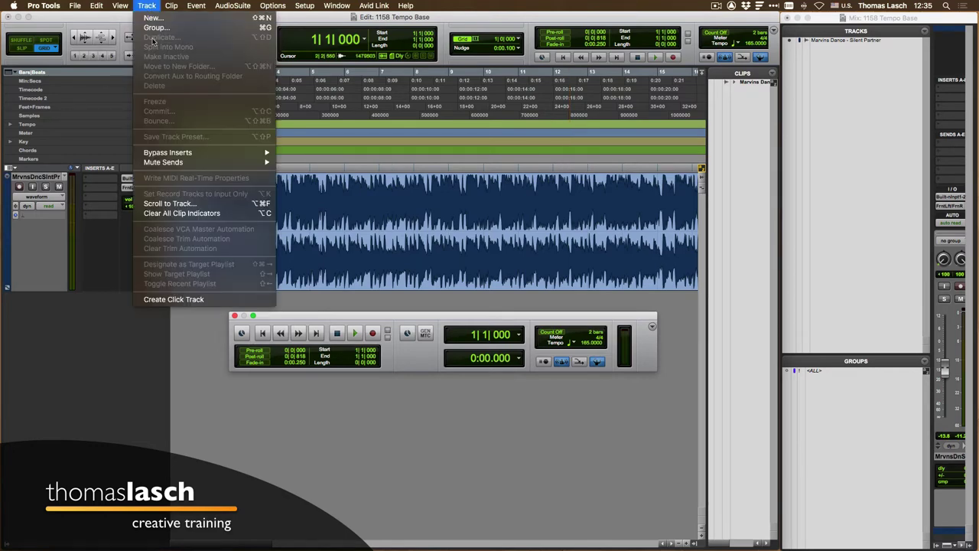
pyautogui.click(198, 299)
pyautogui.moveTo(308, 318); pyautogui.dragTo(372, 346)
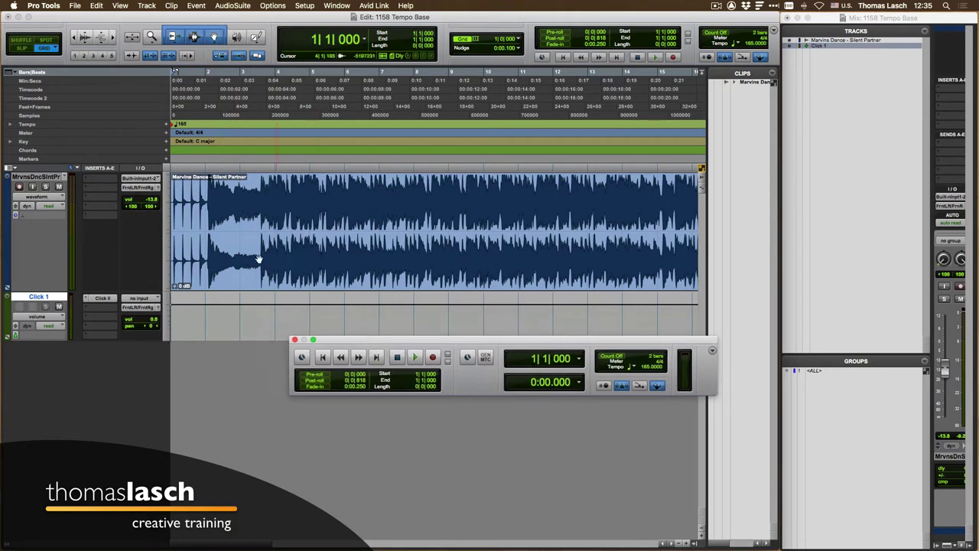
# Switch to Slip mode, then mute the click track while auditioning the song from 2|4|771
pyautogui.click(20, 48)
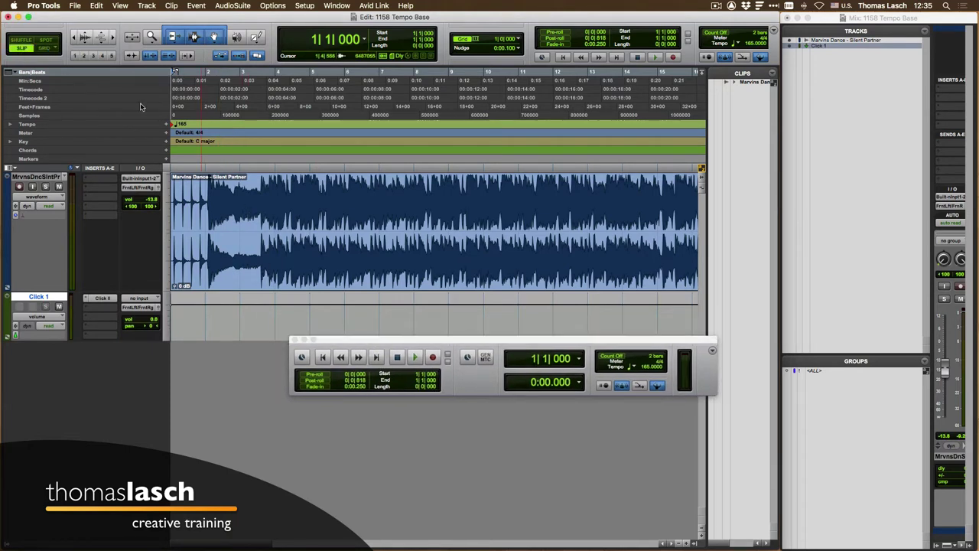
pyautogui.click(239, 208)
pyautogui.press('space')
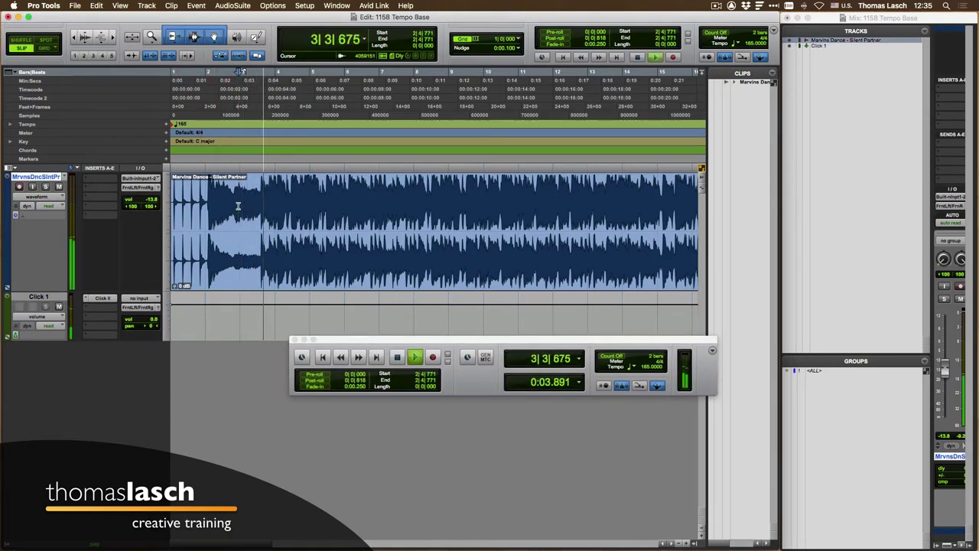
pyautogui.press('space')
pyautogui.click(59, 307)
pyautogui.press('space')
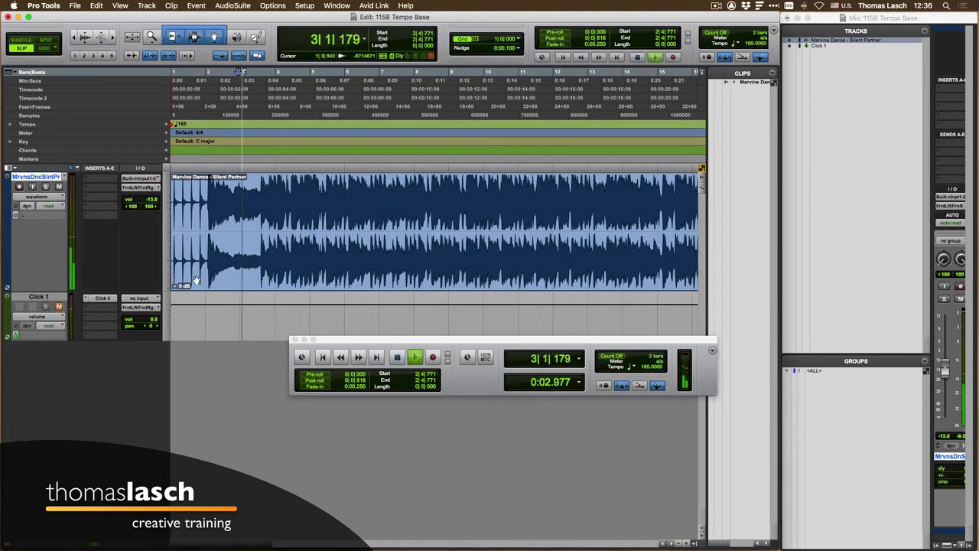
pyautogui.press('space')
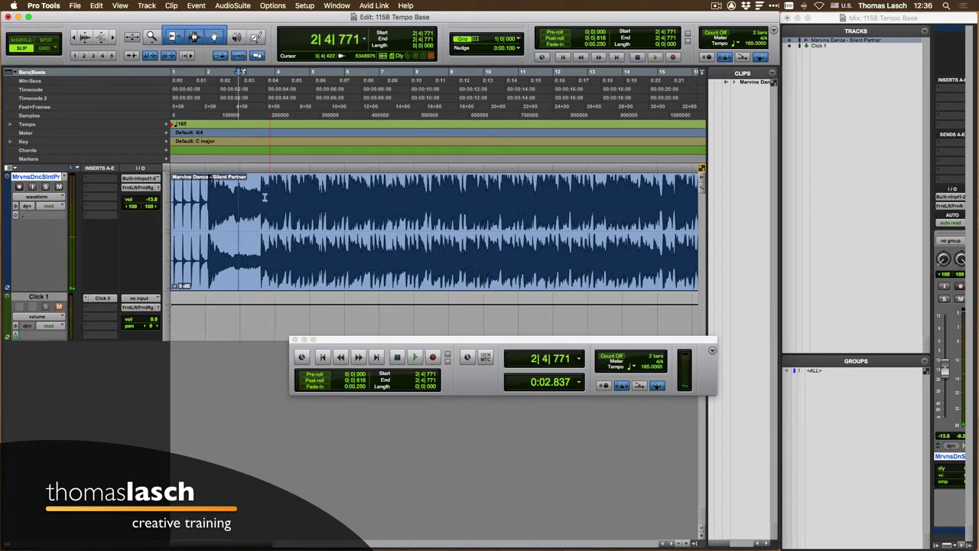
# Play the song from 3|3|819, where the full groove enters, to find its first downbeat
pyautogui.click(264, 210)
pyautogui.press('super+bracketright')
pyautogui.press('space')
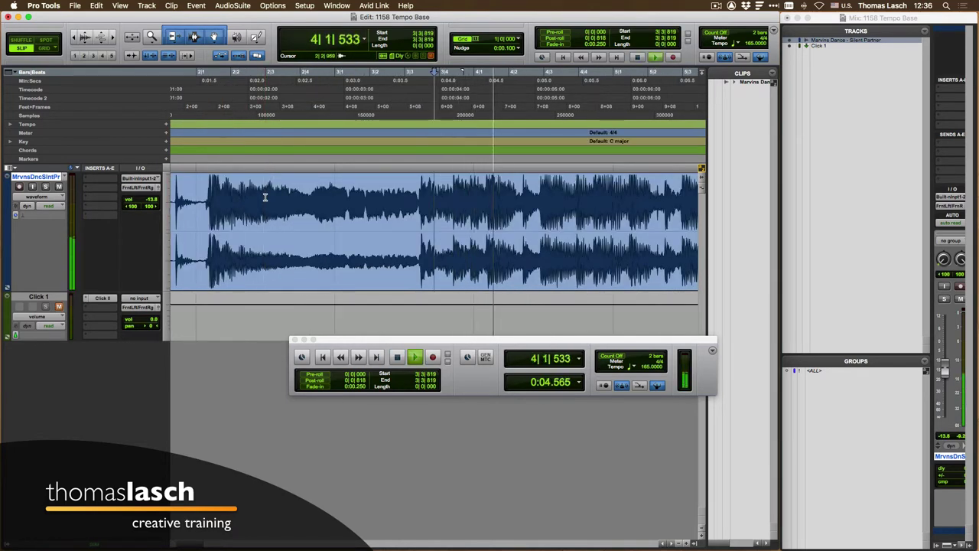
pyautogui.press('space')
pyautogui.press('space')
pyautogui.press('space')
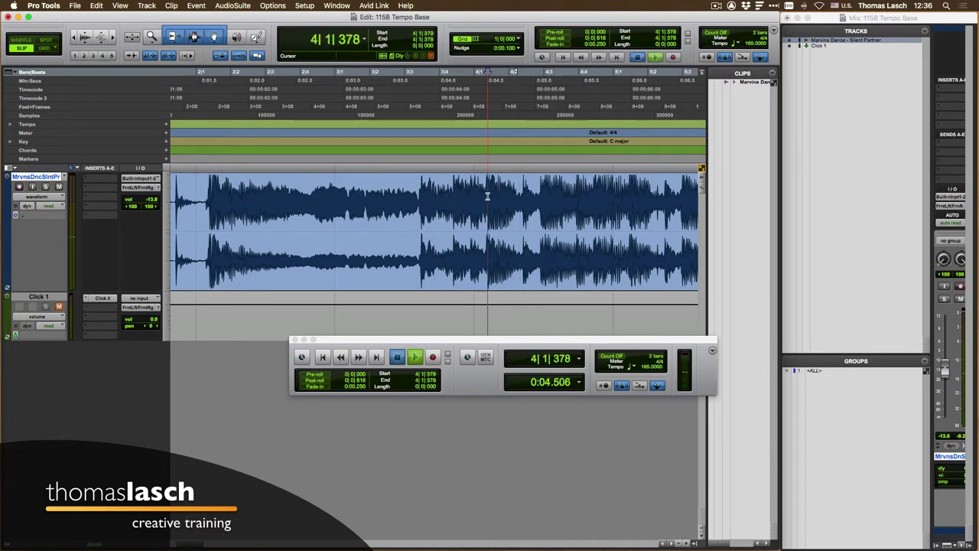
# Place the edit cursor on the downbeat transient at 4|1|360 and identify a sync point there in the clip
pyautogui.press('super+bracketright')
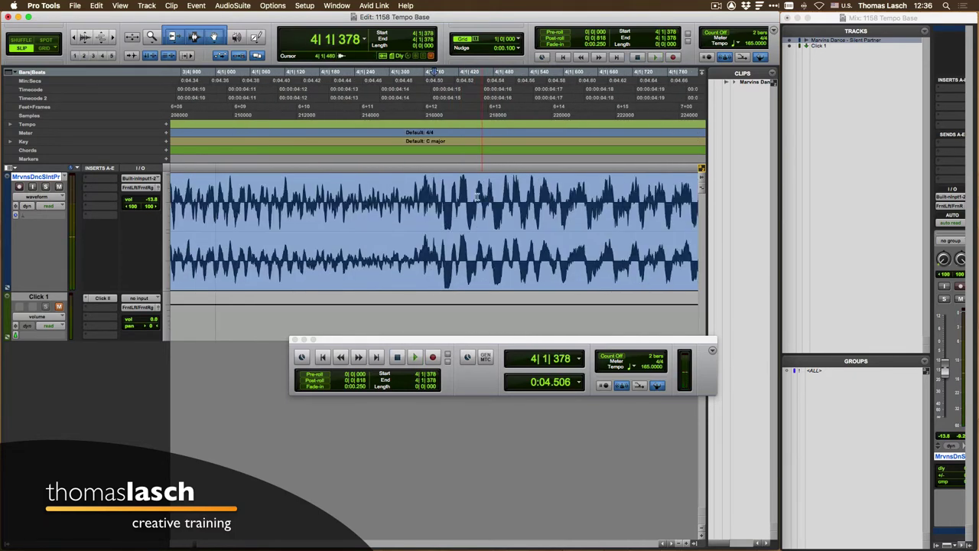
pyautogui.click(424, 191)
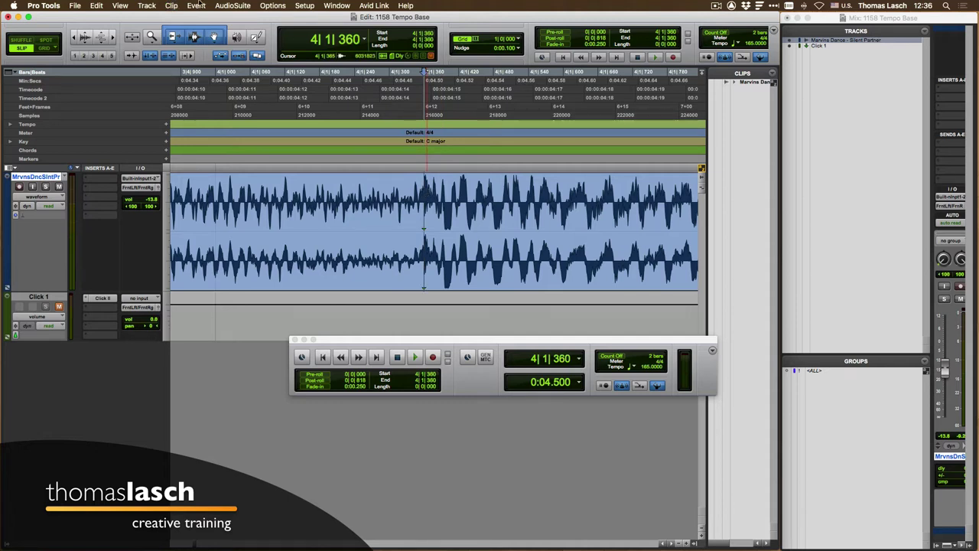
pyautogui.click(169, 5)
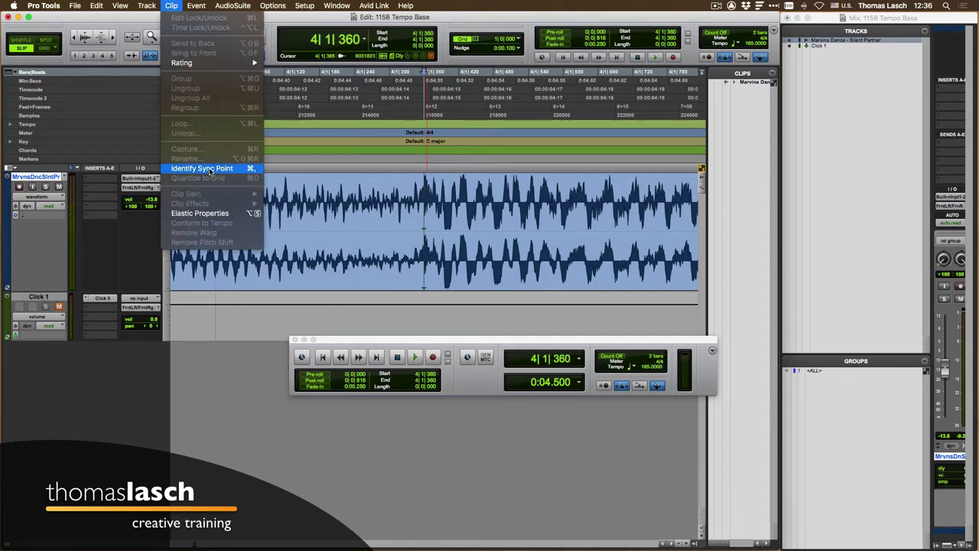
pyautogui.click(234, 170)
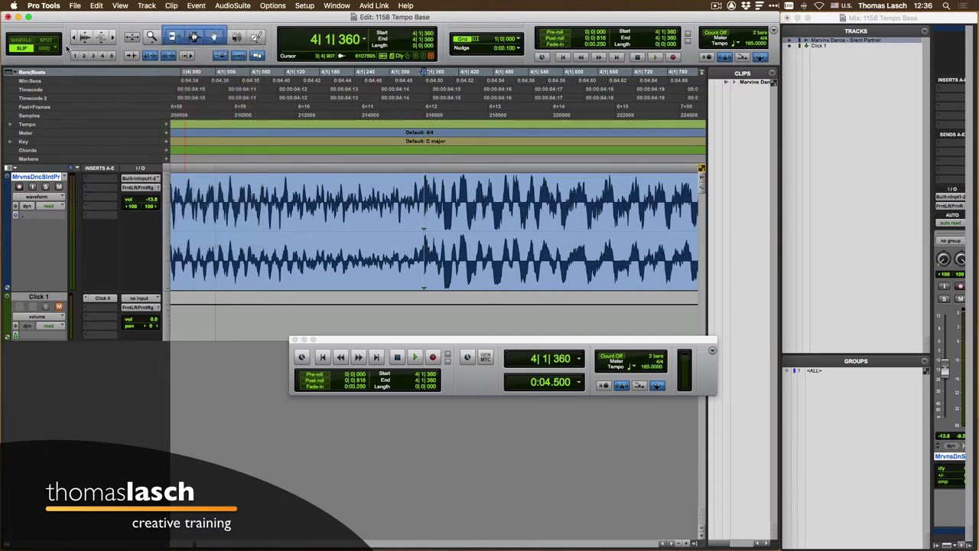
# Switch to Grid mode and move the song clip so its sync point snaps to bar 5|1|000
pyautogui.click(47, 48)
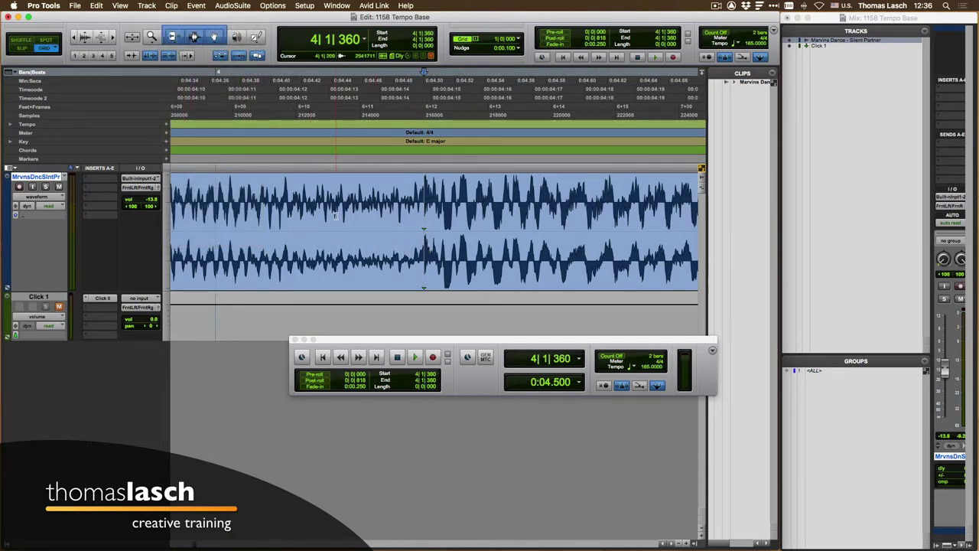
pyautogui.press('r')
pyautogui.press('r')
pyautogui.press('r')
pyautogui.press('r')
pyautogui.press('r')
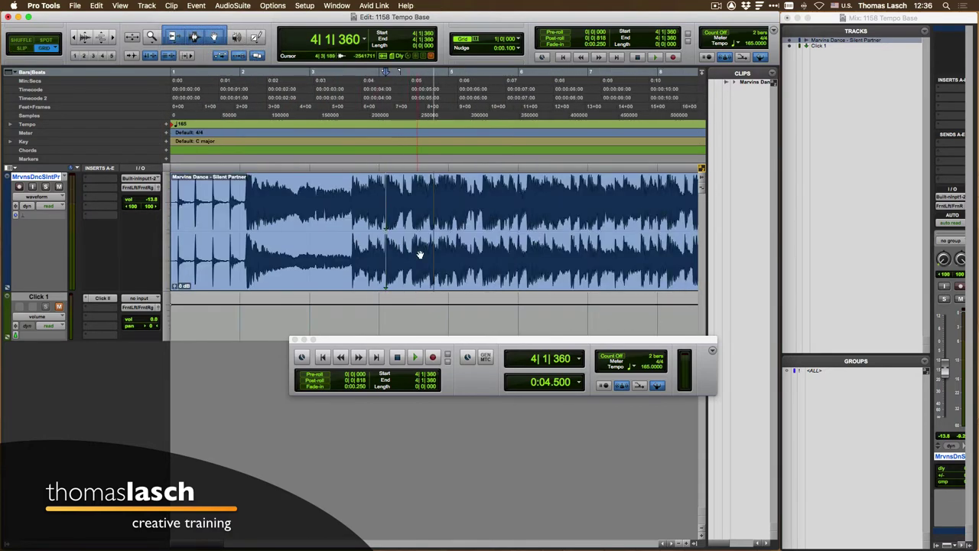
pyautogui.moveTo(389, 281); pyautogui.dragTo(427, 280)
pyautogui.click(417, 198)
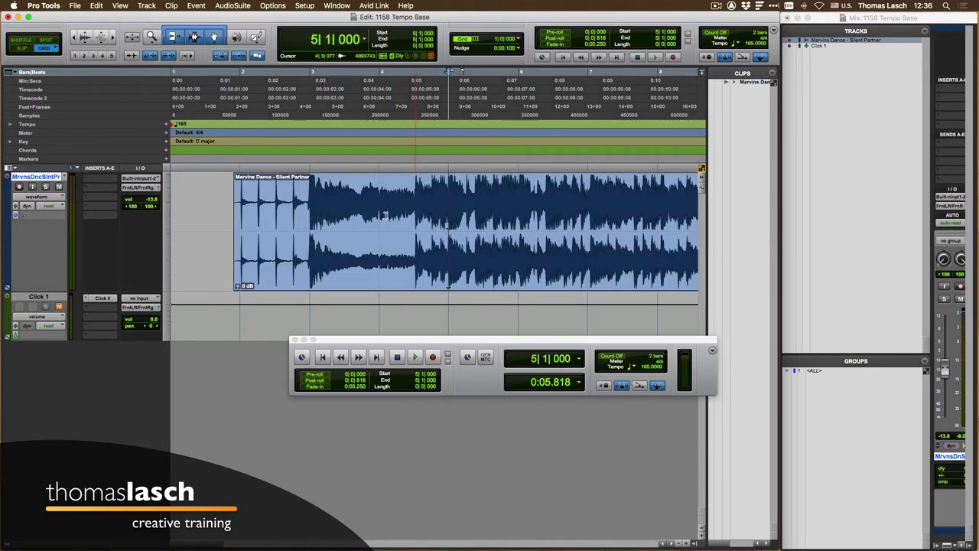
# Unmute the click track and play the song from bar 5 to check its alignment with the click
pyautogui.click(58, 306)
pyautogui.press('space')
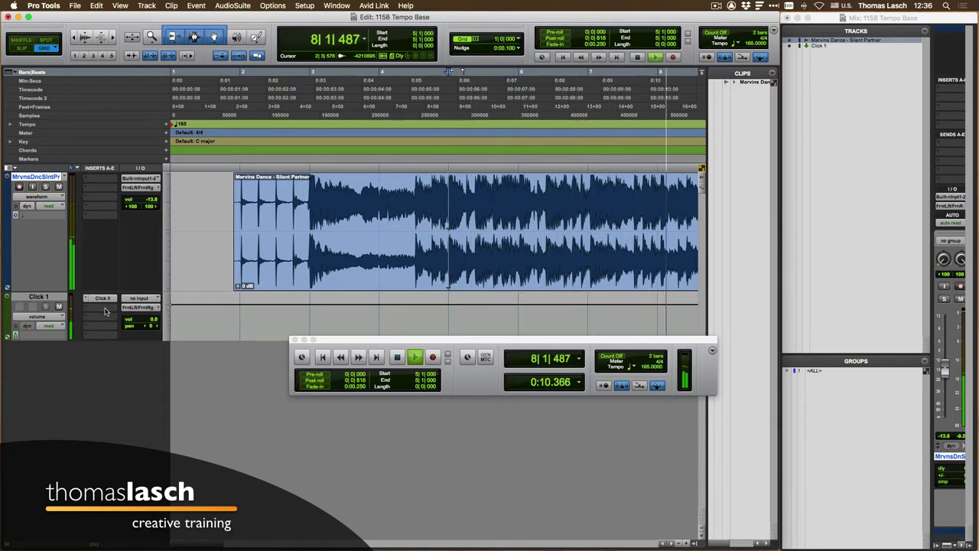
pyautogui.press('space')
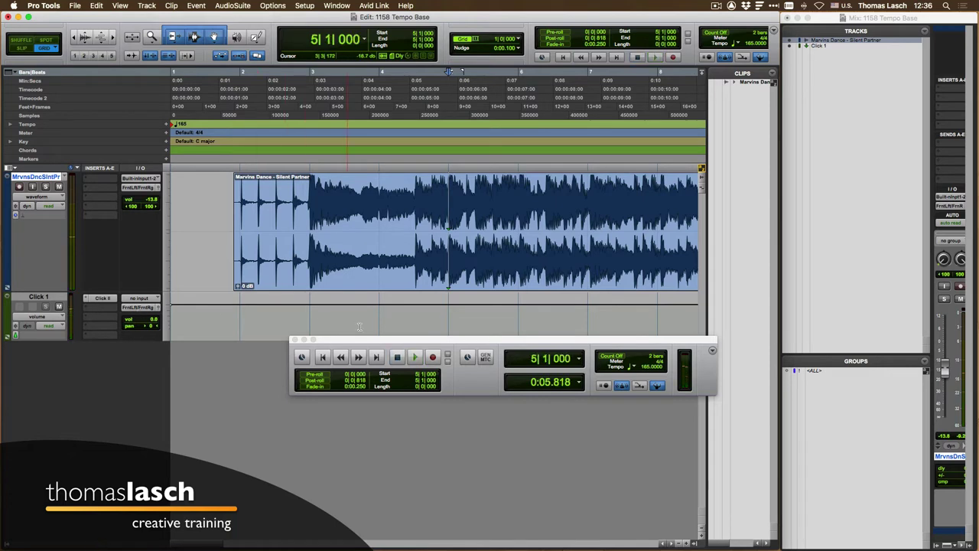
# Try tapping a new session tempo while playing the song from bar 5 with the click audible
pyautogui.click(647, 370)
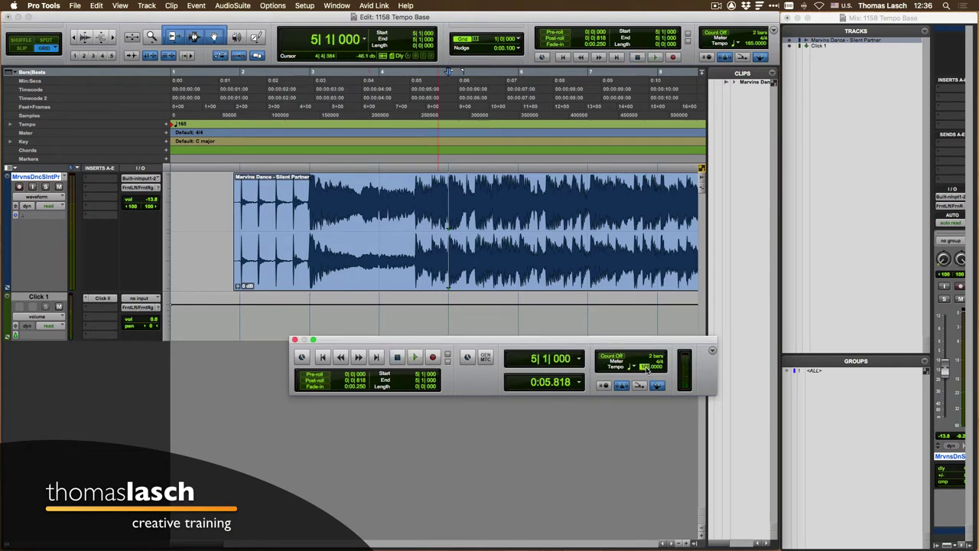
pyautogui.press('space')
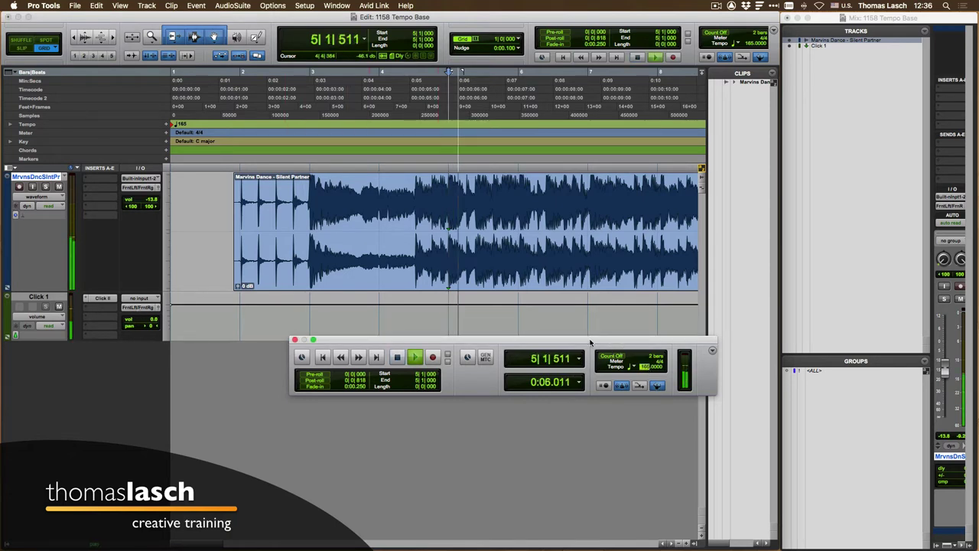
pyautogui.press('super+bracketleft')
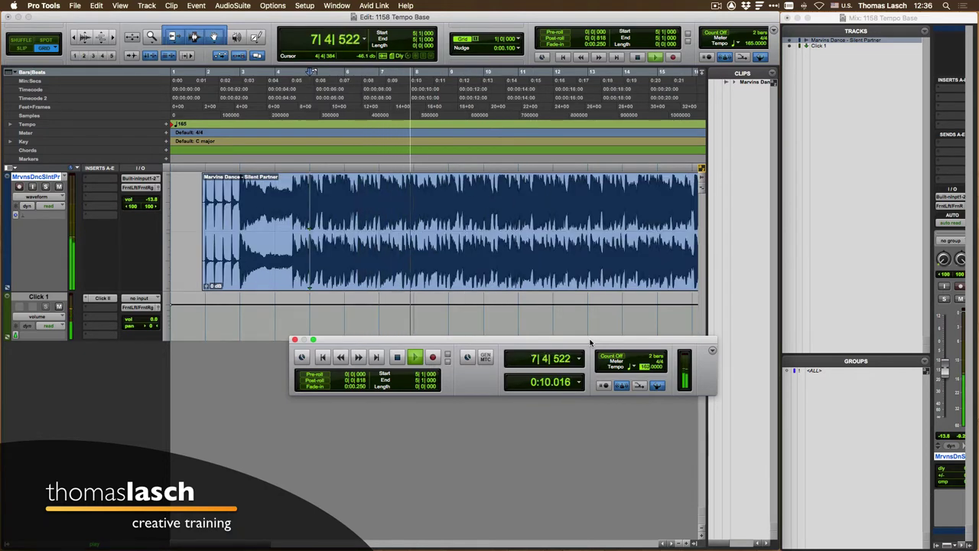
pyautogui.press('space')
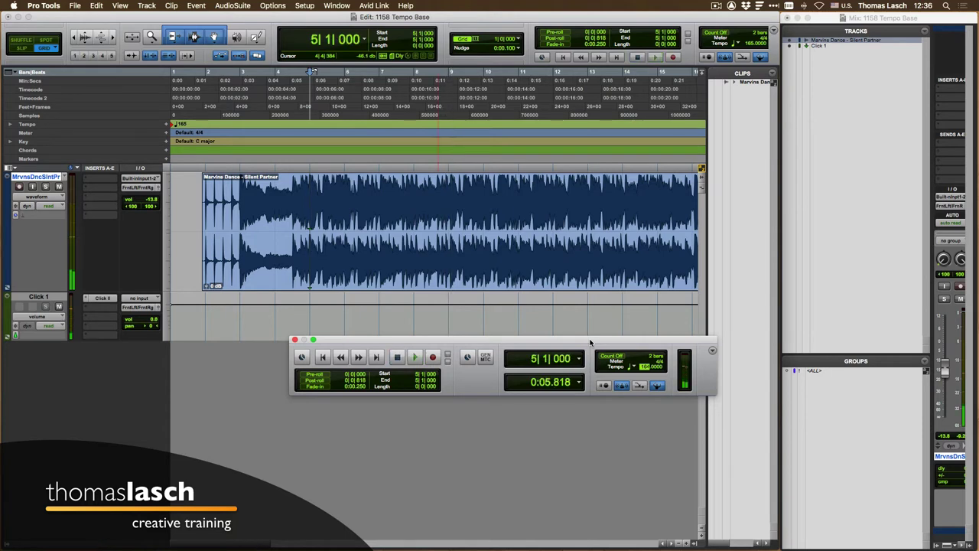
# Mute the click track, tap the tempo along with the song from bar 5 and set it to 163 BPM
pyautogui.click(60, 307)
pyautogui.press('space')
pyautogui.press('space')
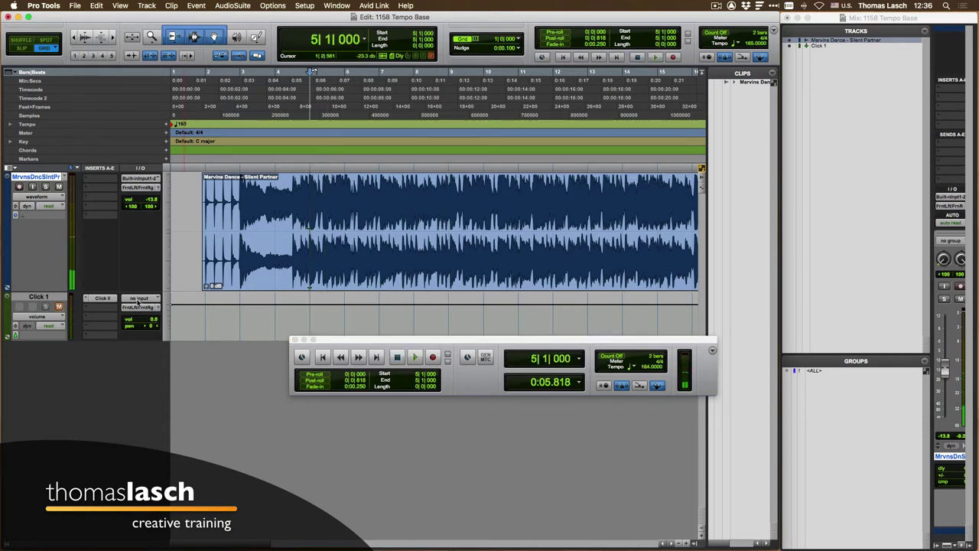
pyautogui.click(643, 367)
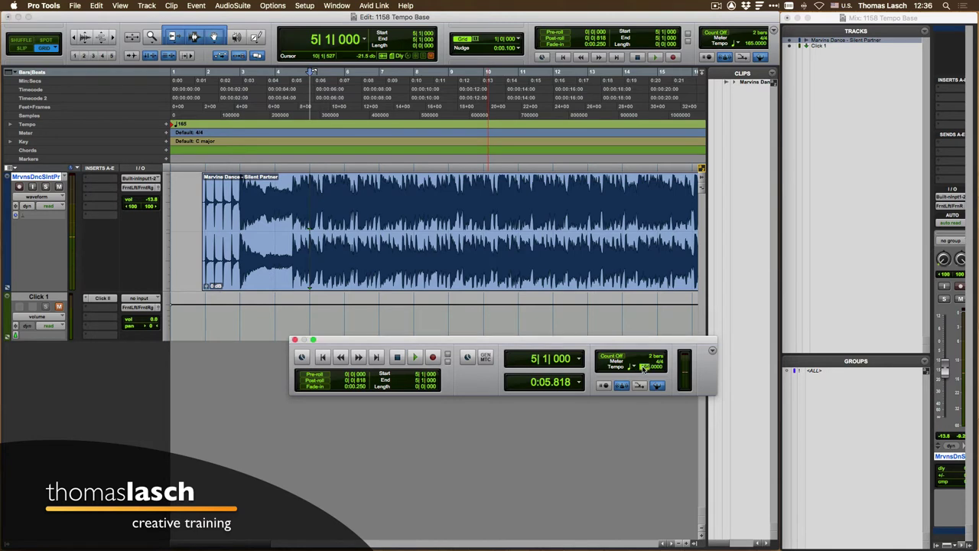
pyautogui.press('space')
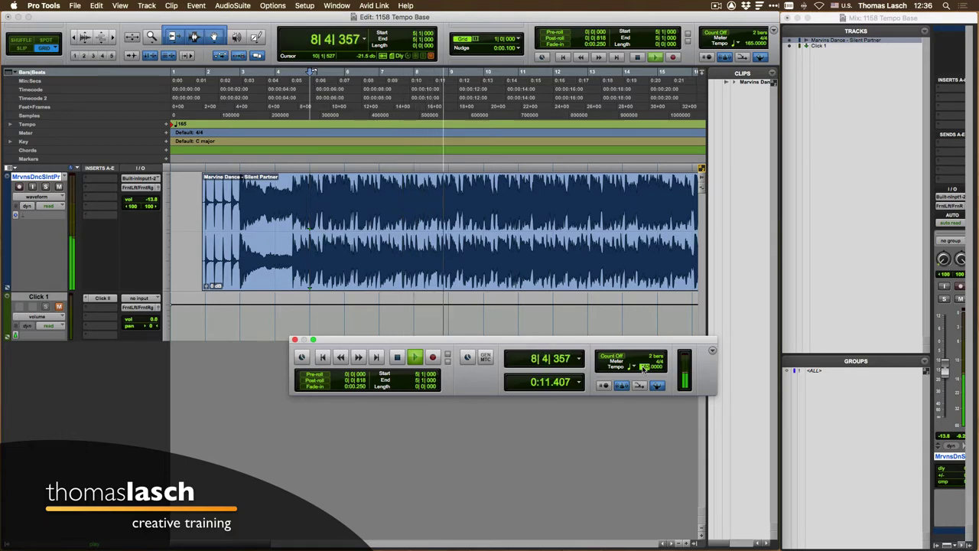
pyautogui.press('space')
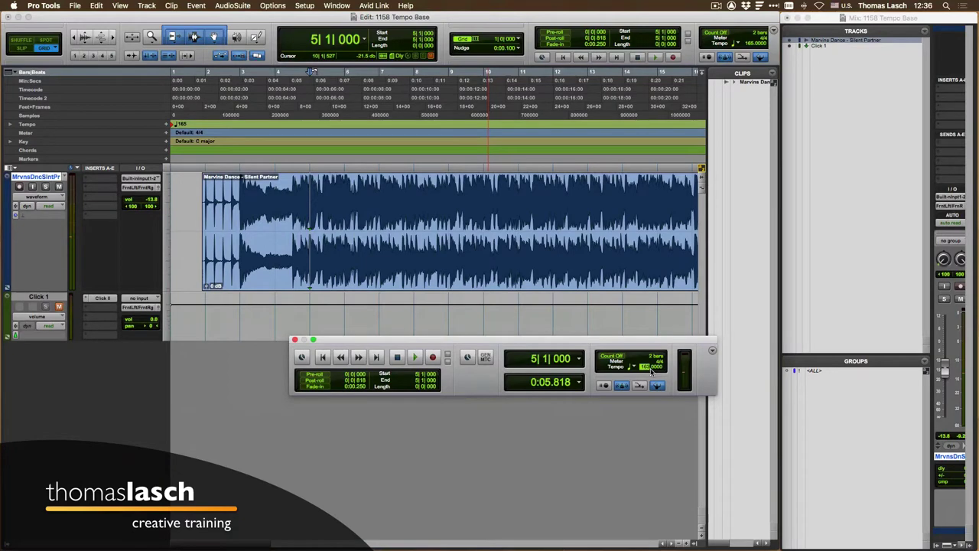
pyautogui.press('Return')
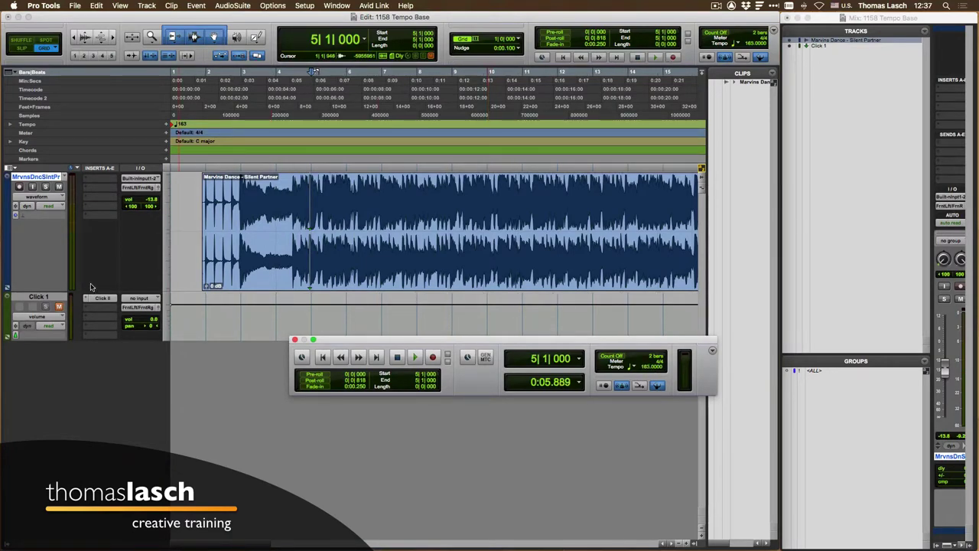
# Unmute the click track and move the song clip so its sync point snaps back to bar 5|1|000
pyautogui.click(60, 308)
pyautogui.press('t')
pyautogui.press('t')
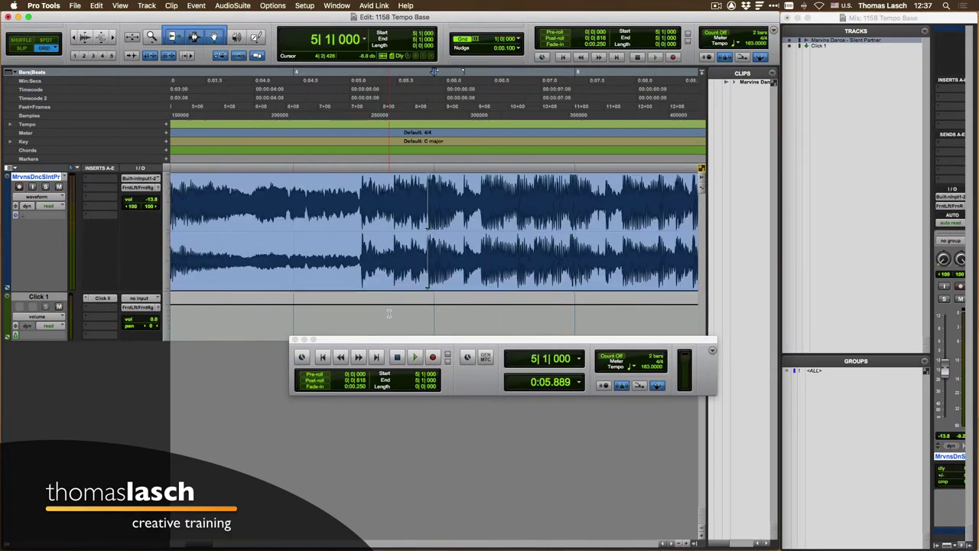
pyautogui.moveTo(465, 276); pyautogui.dragTo(477, 274)
# Play the song from bar 5 to check its alignment with the click at 163 BPM
pyautogui.click(408, 320)
pyautogui.press('space')
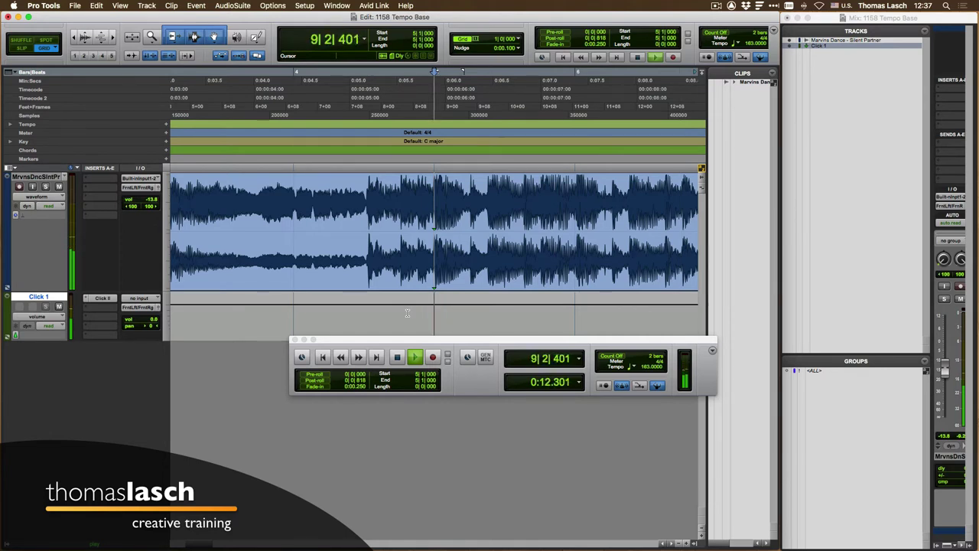
pyautogui.press('super+bracketleft')
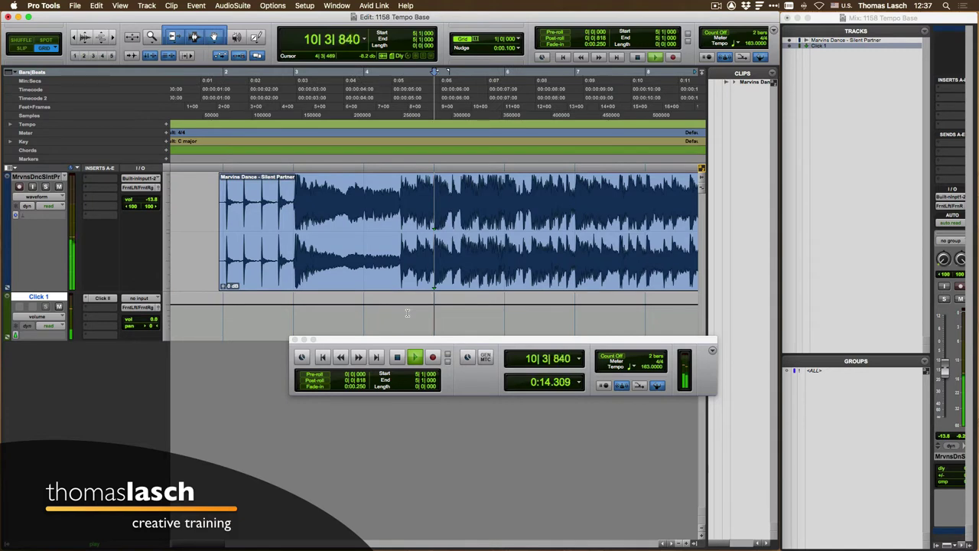
pyautogui.press('space')
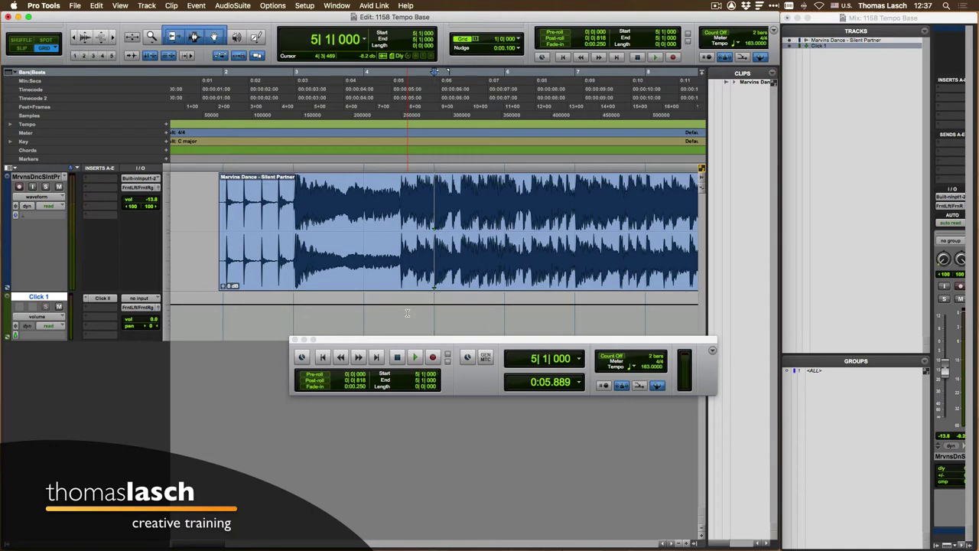
# Try a tempo of 164 BPM with the clip's sync point realigned to bar 5, playing it against the click
pyautogui.click(646, 368)
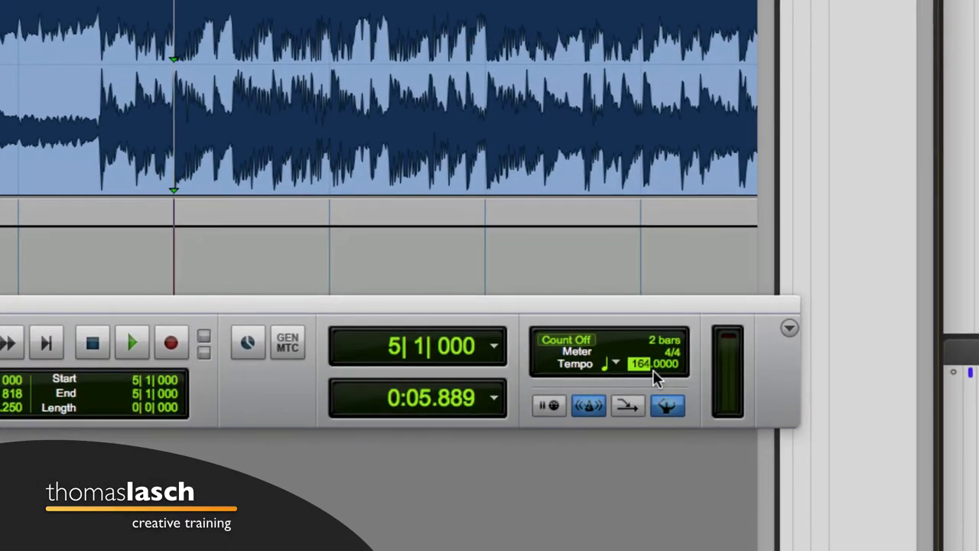
pyautogui.press('Return')
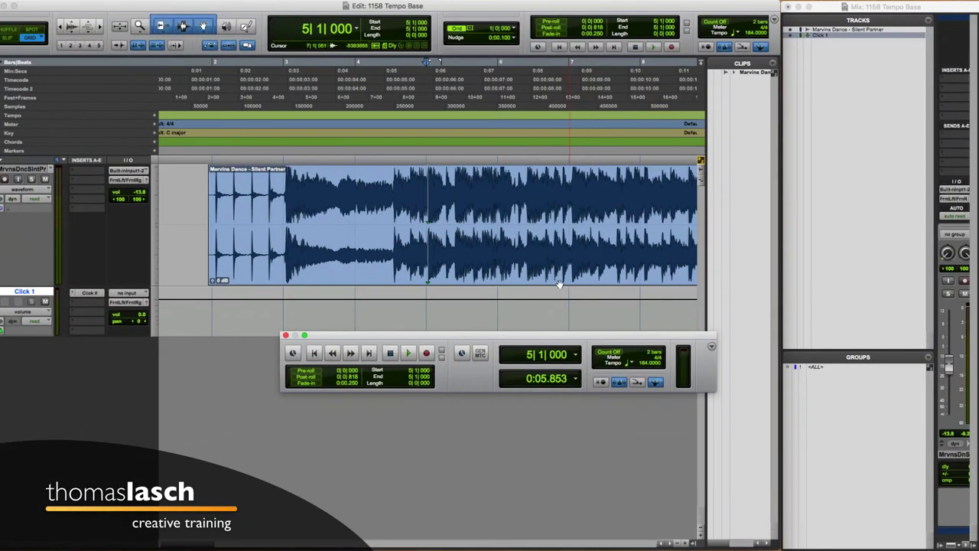
pyautogui.click(277, 176)
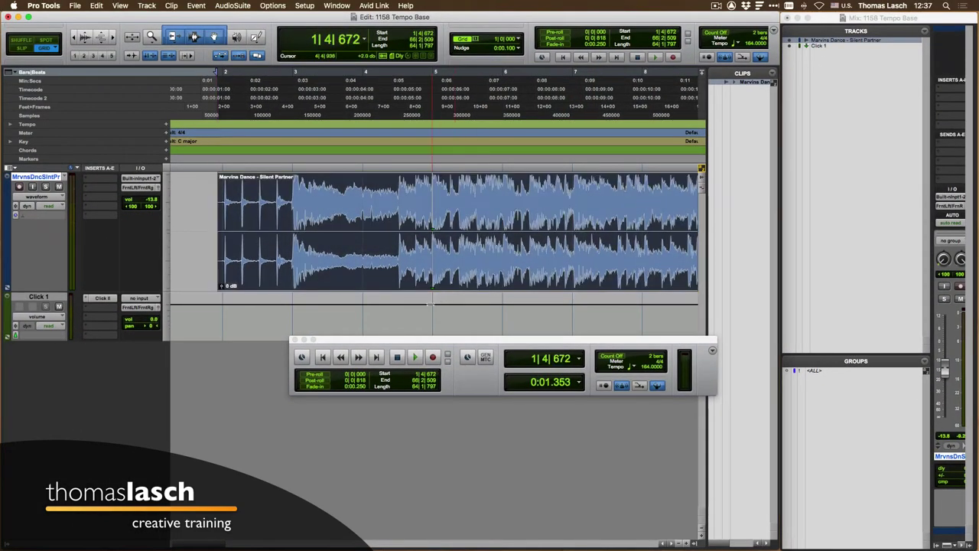
pyautogui.click(424, 313)
pyautogui.press('space')
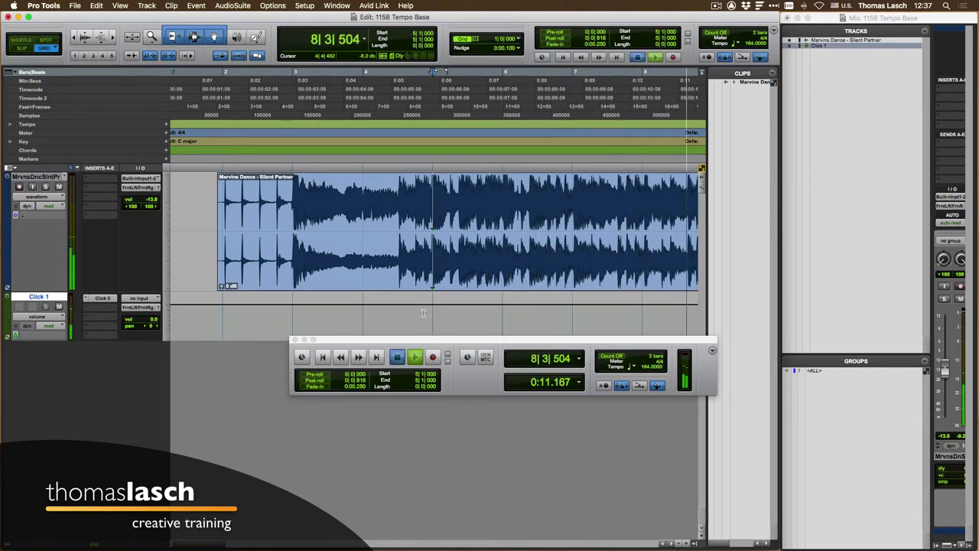
pyautogui.press('space')
# Undo the last clip move and the change to 164 BPM
pyautogui.press('super+z')
pyautogui.press('super+z')
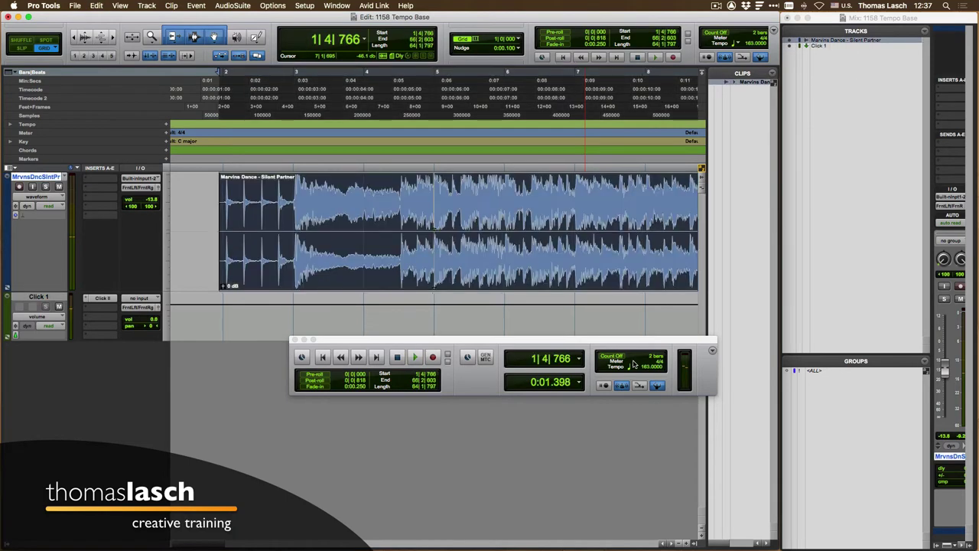
# Play the song with the click from bar 3 and from bar 2, and select bars 5 to 7 of the clip
pyautogui.click(422, 317)
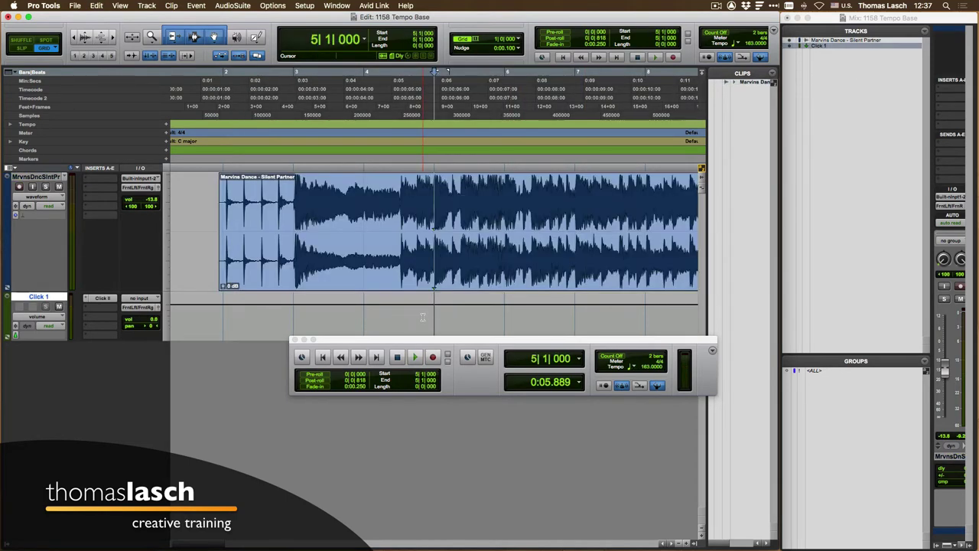
pyautogui.click(294, 313)
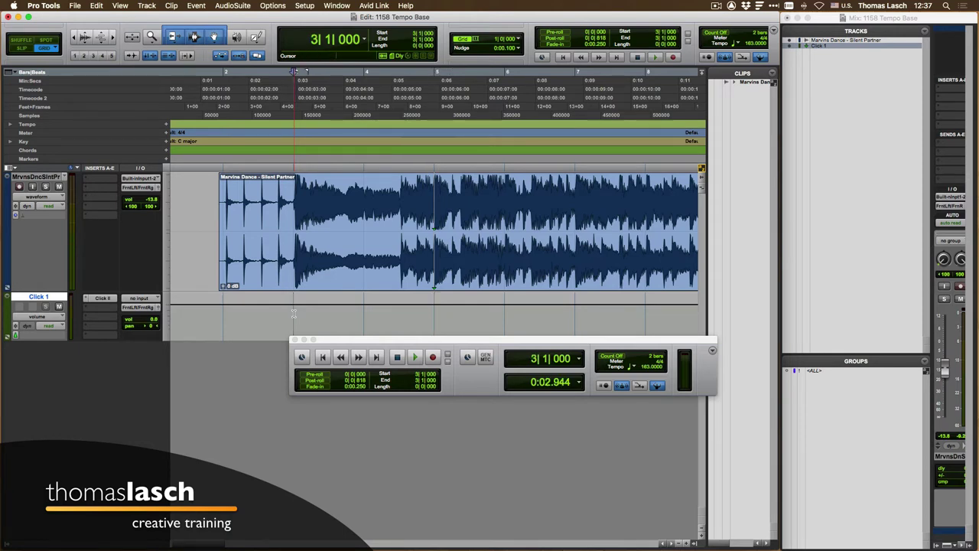
pyautogui.press('space')
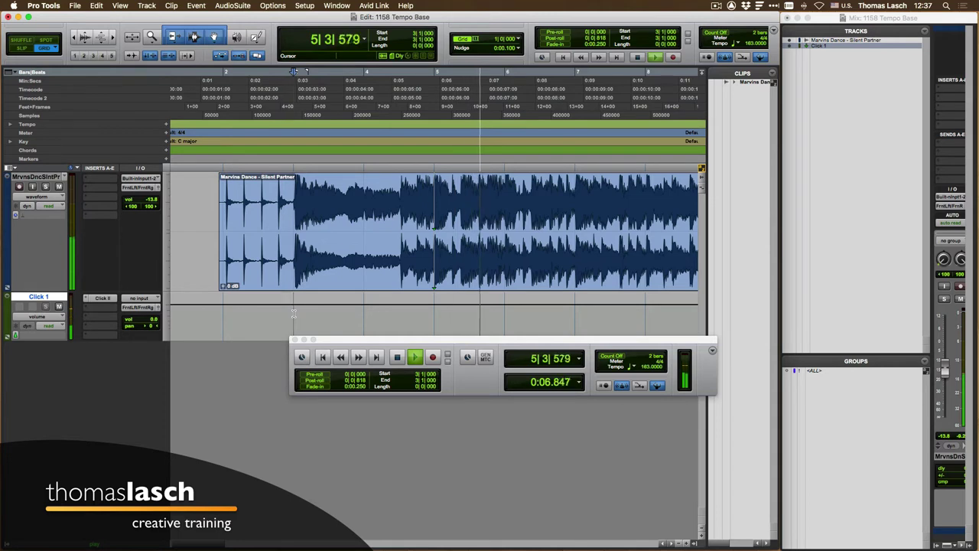
pyautogui.press('space')
pyautogui.click(214, 313)
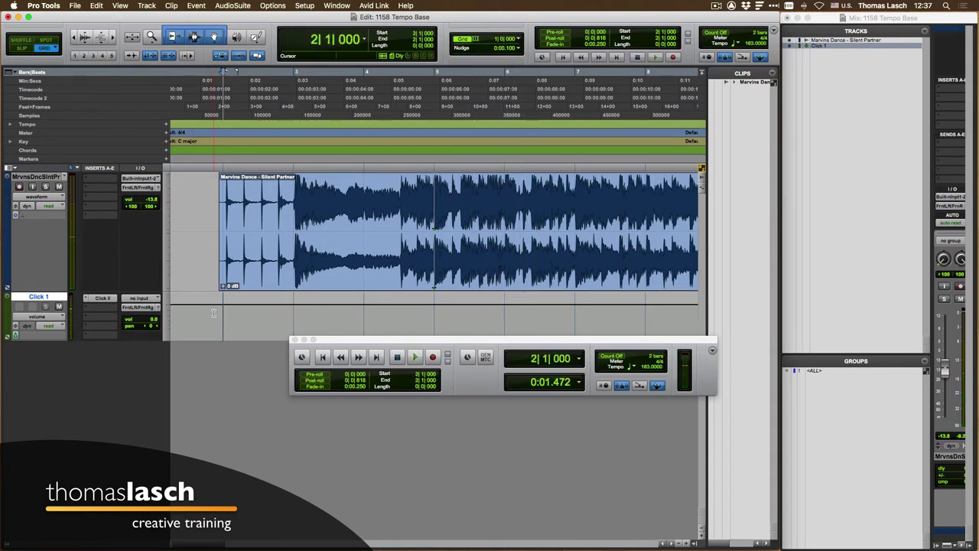
pyautogui.press('space')
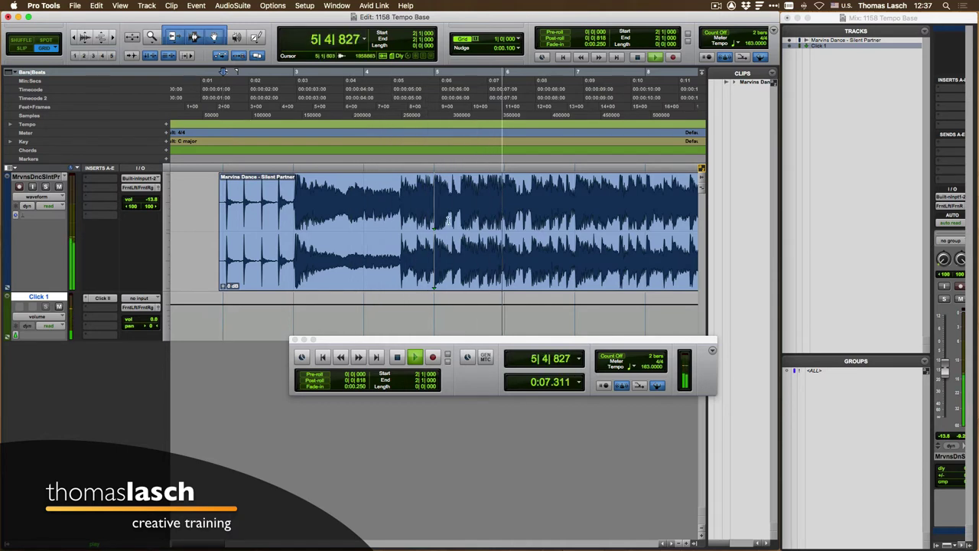
pyautogui.moveTo(449, 220); pyautogui.dragTo(600, 218)
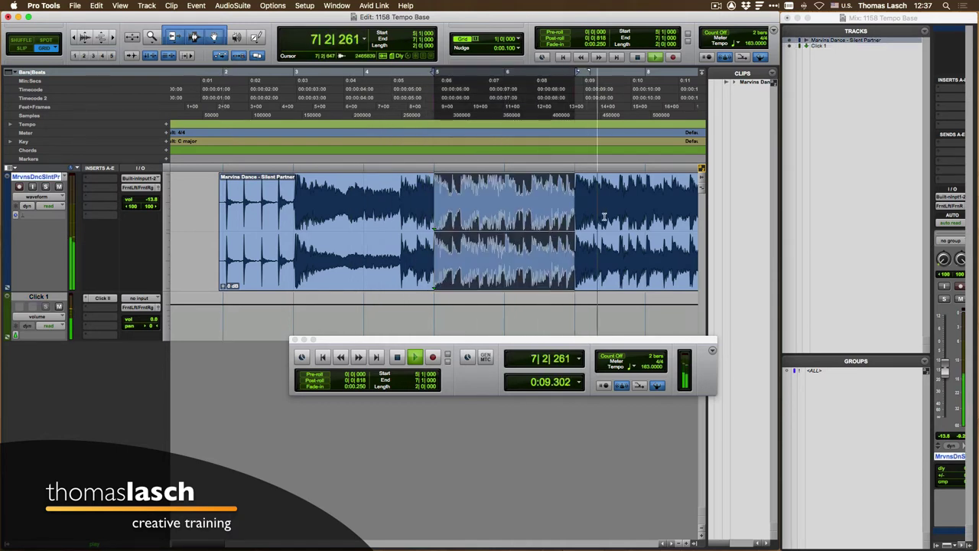
# Play the song from bar 11 to check the click alignment further in, and move the Transport window lower
pyautogui.press('r')
pyautogui.click(507, 223)
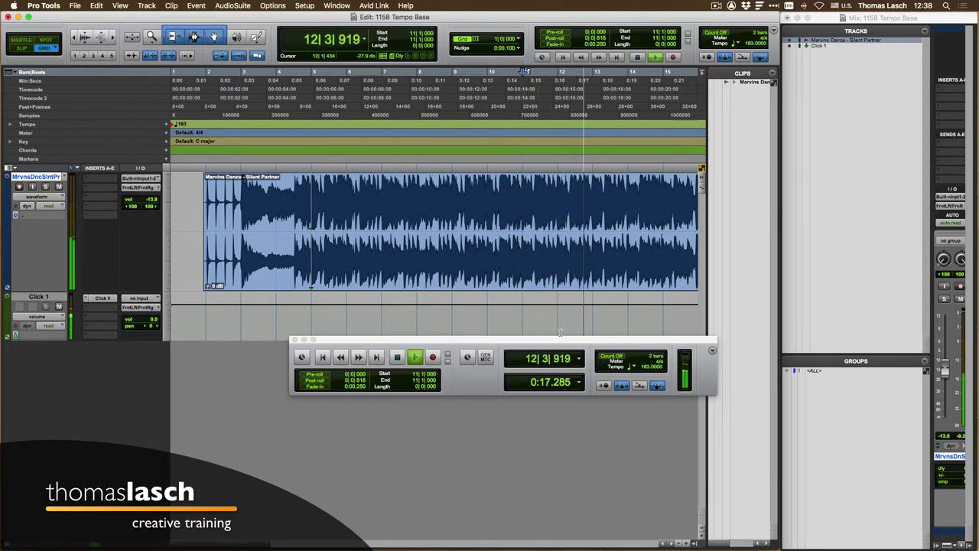
pyautogui.moveTo(556, 342); pyautogui.dragTo(548, 358)
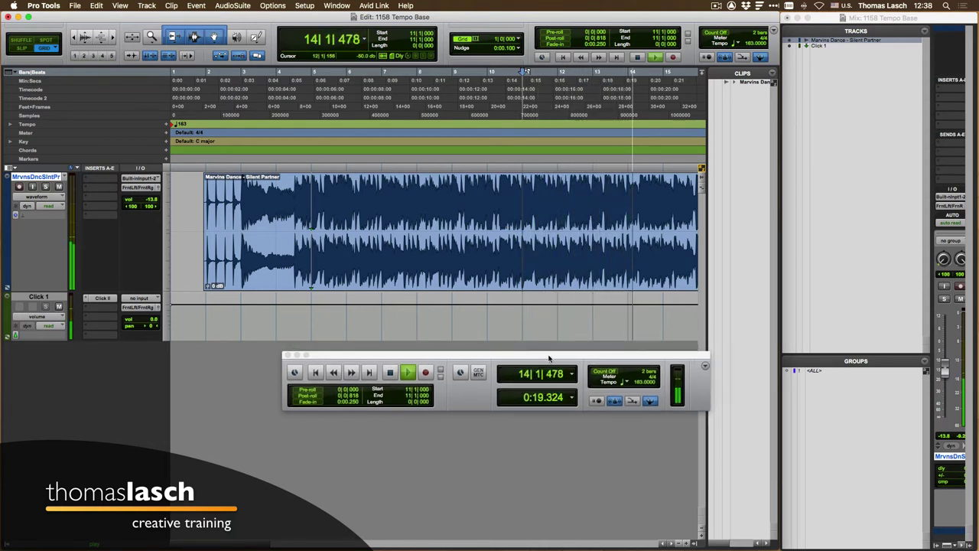
pyautogui.press('space')
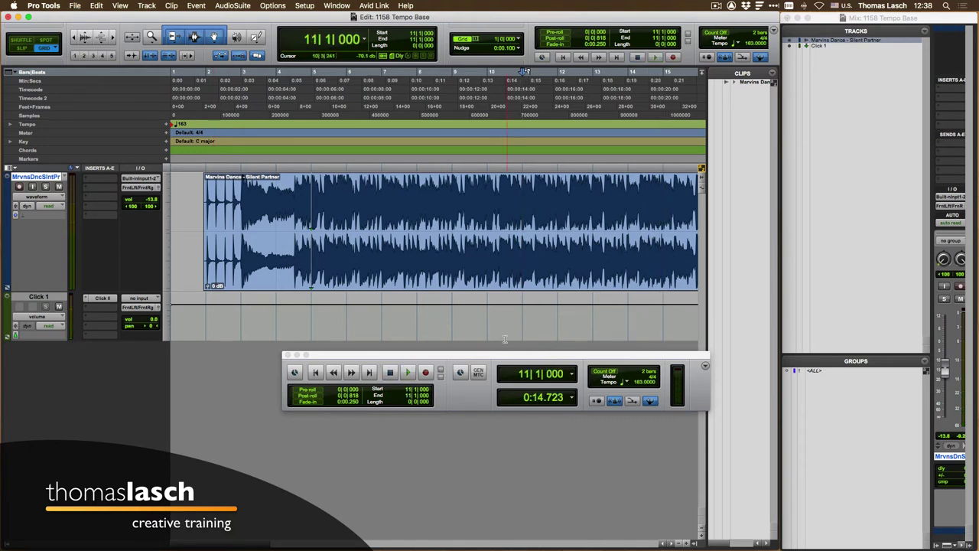
# Switch to Slip mode and place the edit cursor on the clip's first count-in transient at 2|1|208
pyautogui.press('super+bracketright')
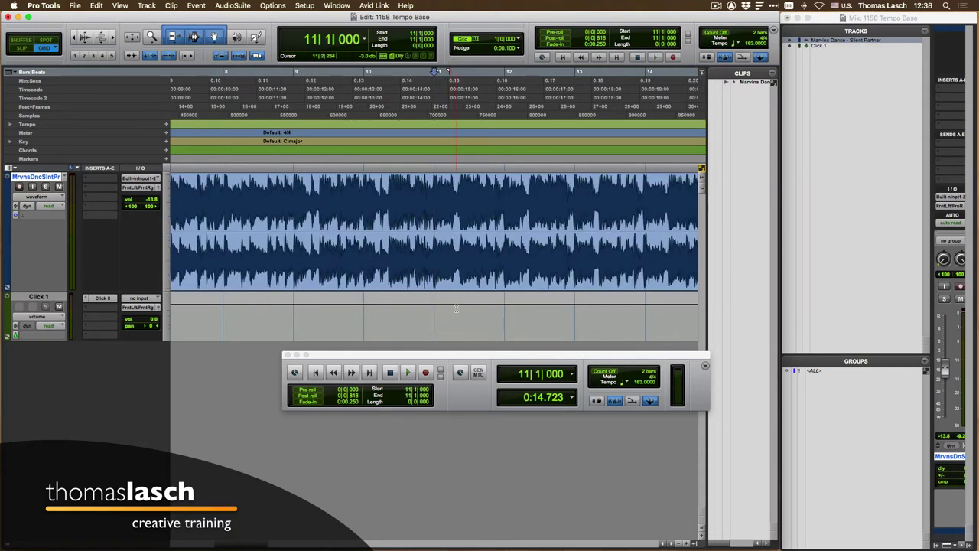
pyautogui.press('Return')
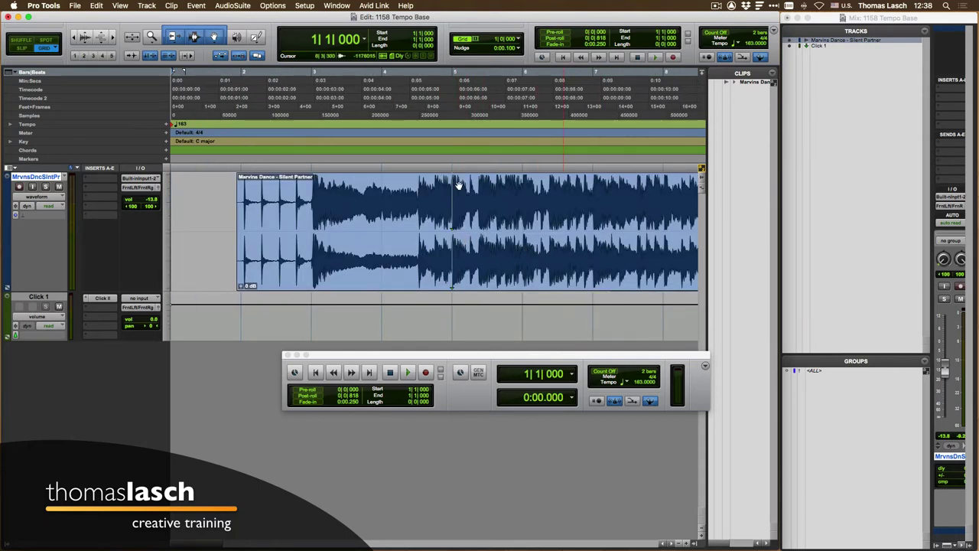
pyautogui.click(234, 197)
pyautogui.press('Tab')
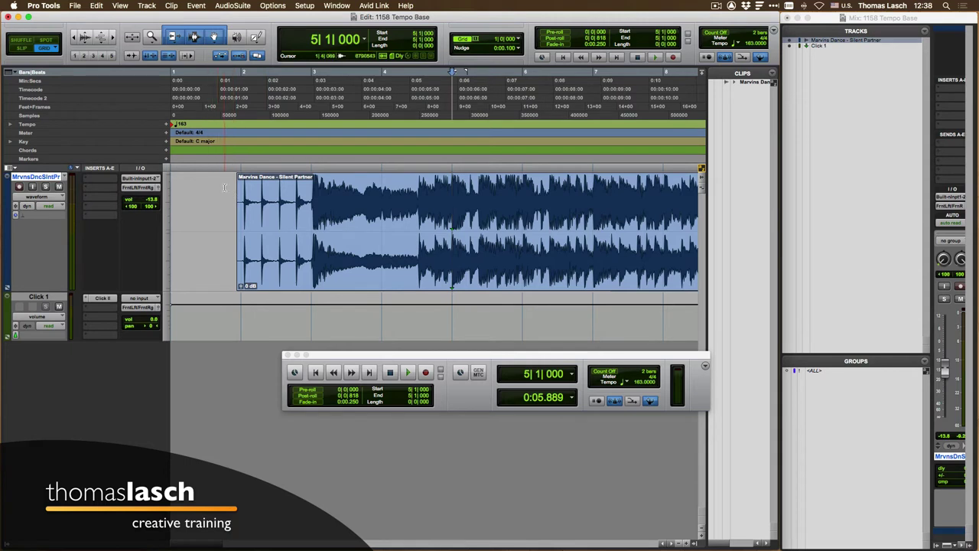
pyautogui.click(217, 205)
pyautogui.press('t')
pyautogui.press('t')
pyautogui.press('t')
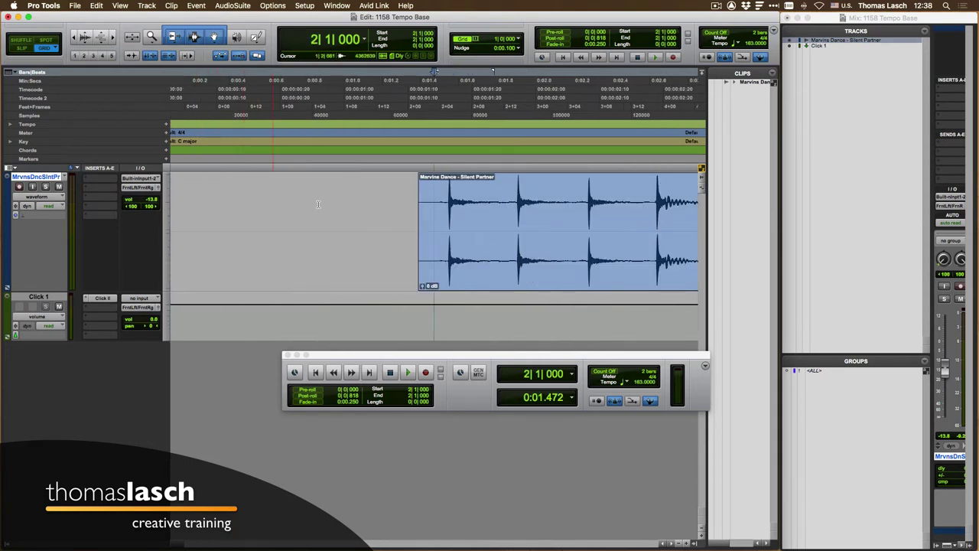
pyautogui.click(21, 48)
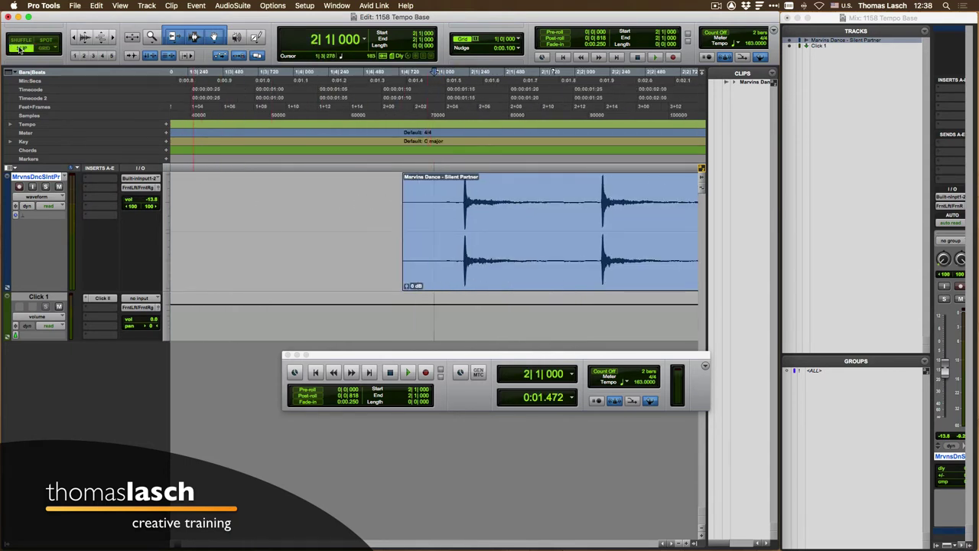
pyautogui.click(465, 197)
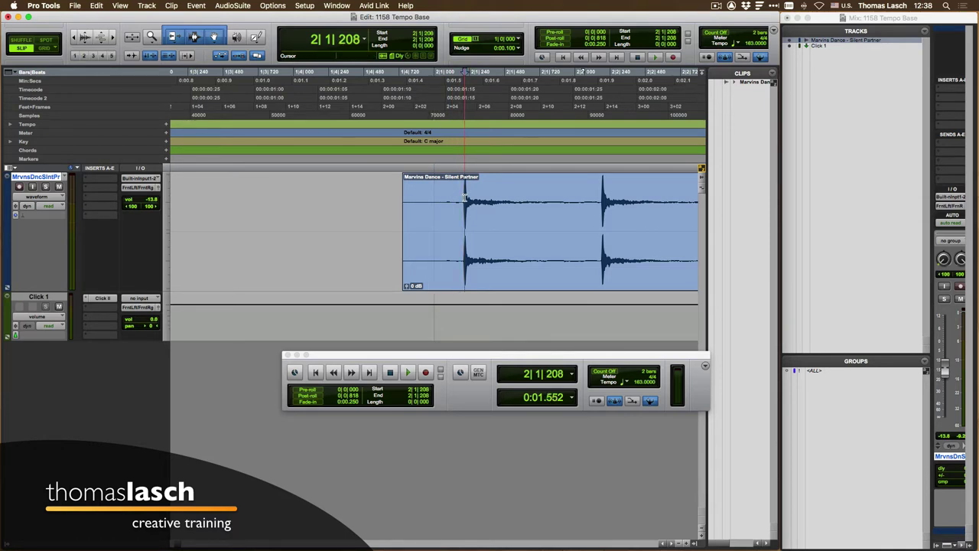
# Add a Bar|Beat marker at the edit cursor, identifying the transient as location 2|1|000 in 4/4
pyautogui.press('super+i')
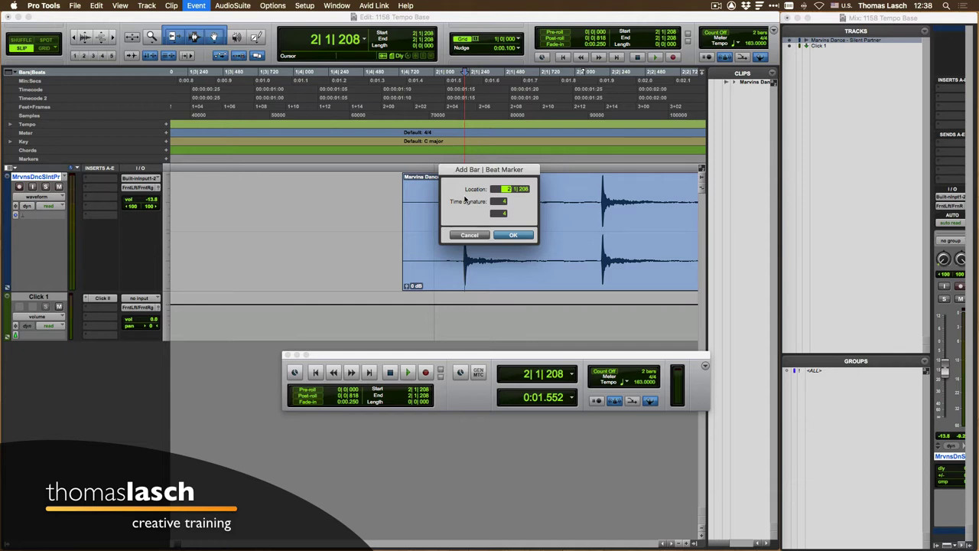
pyautogui.click(513, 236)
pyautogui.press('r')
pyautogui.press('r')
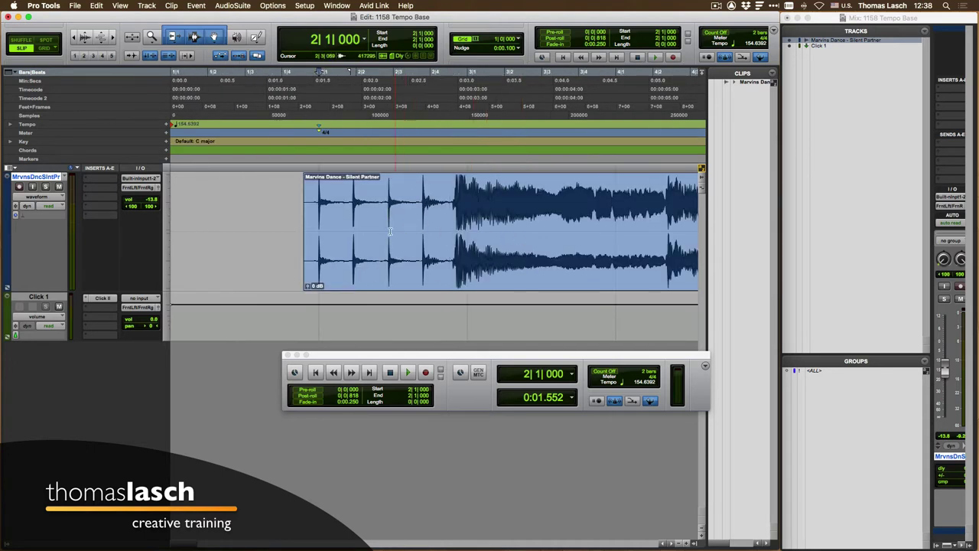
# Play the count-in from 2|1|000, and add a Bar|Beat marker at 2|4|683 on the following downbeat, identifying it as location 3|1|000
pyautogui.press('space')
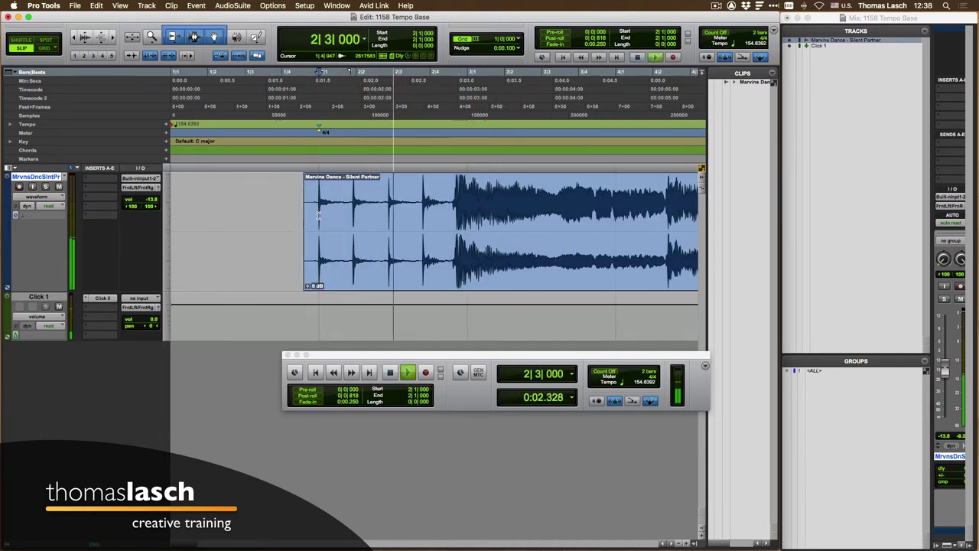
pyautogui.press('space')
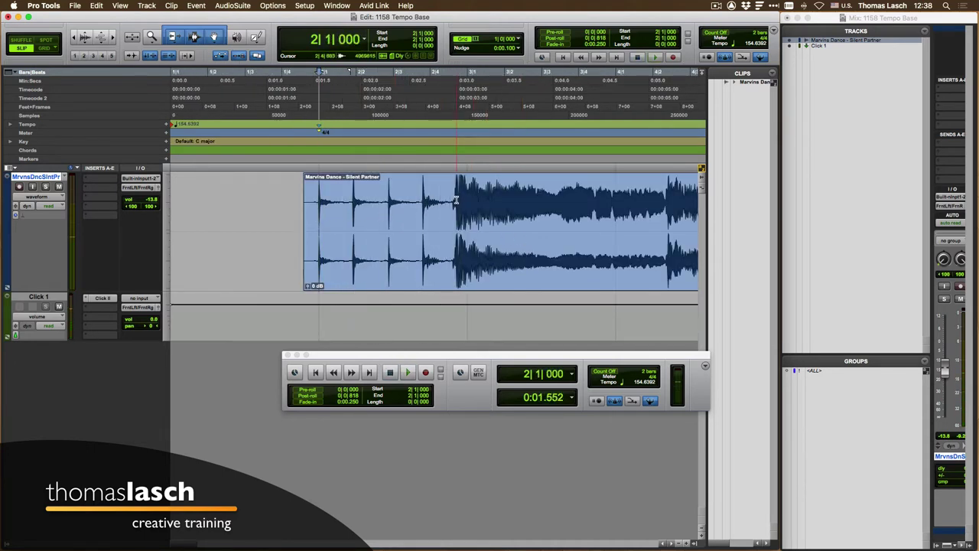
pyautogui.click(455, 200)
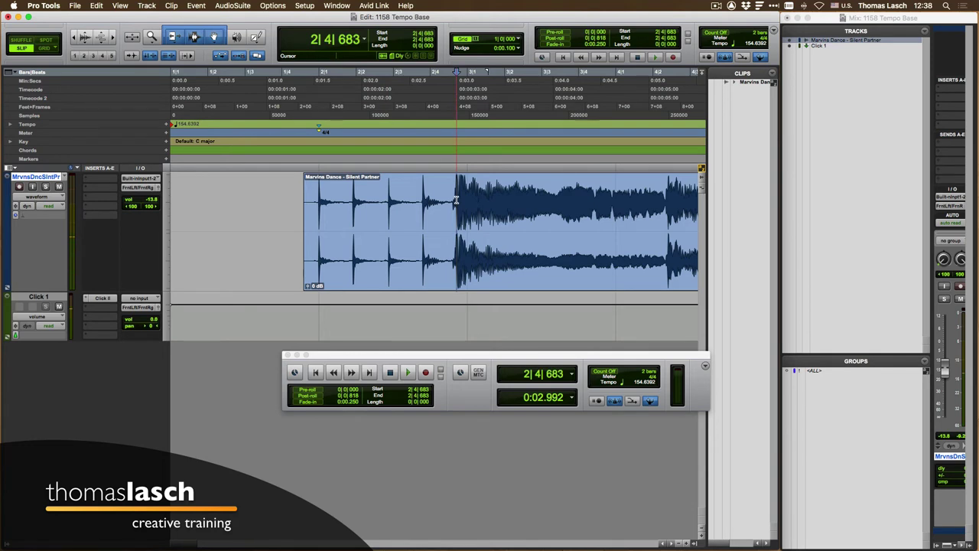
pyautogui.press('super+i')
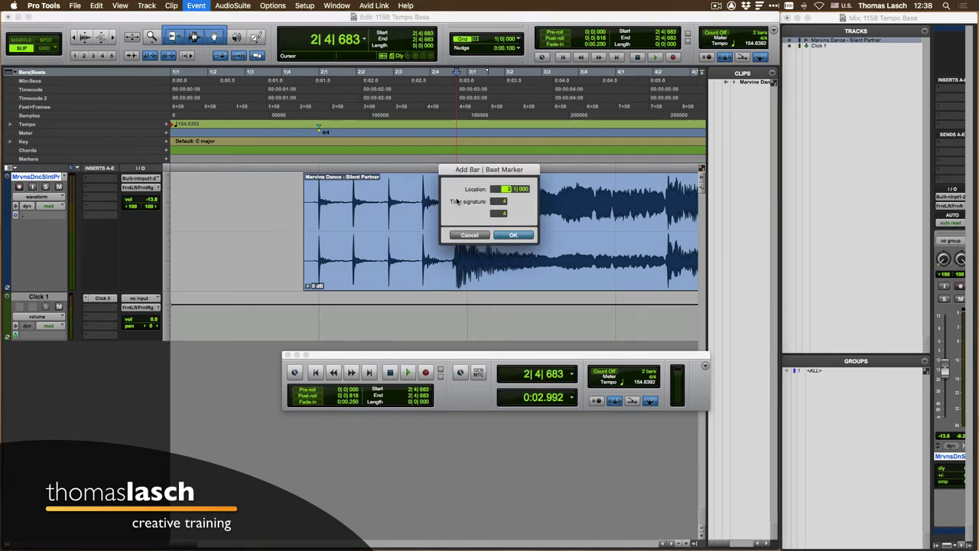
pyautogui.press('Return')
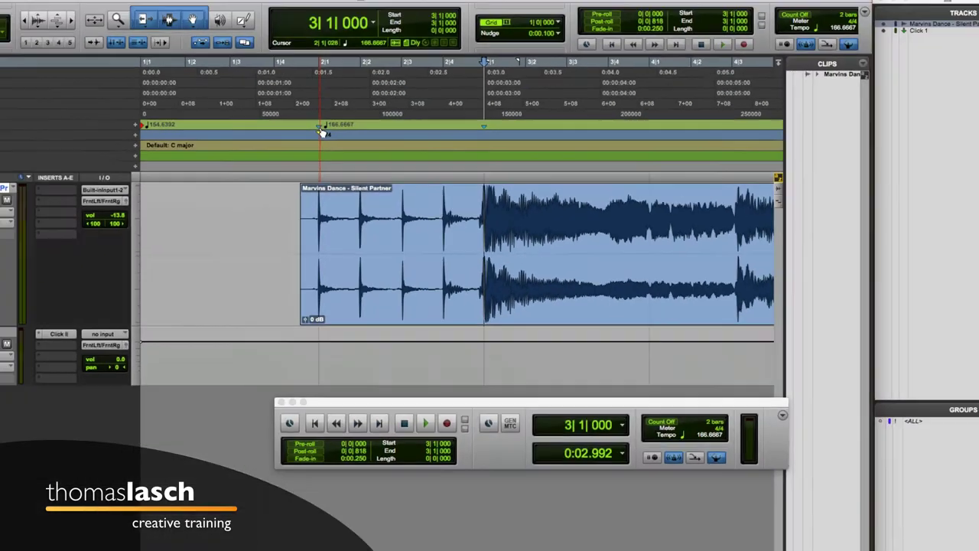
# Play the song with the click from 1|4|129 before the clip, and again from 2|4|903 just before bar 3
pyautogui.click(280, 219)
pyautogui.press('space')
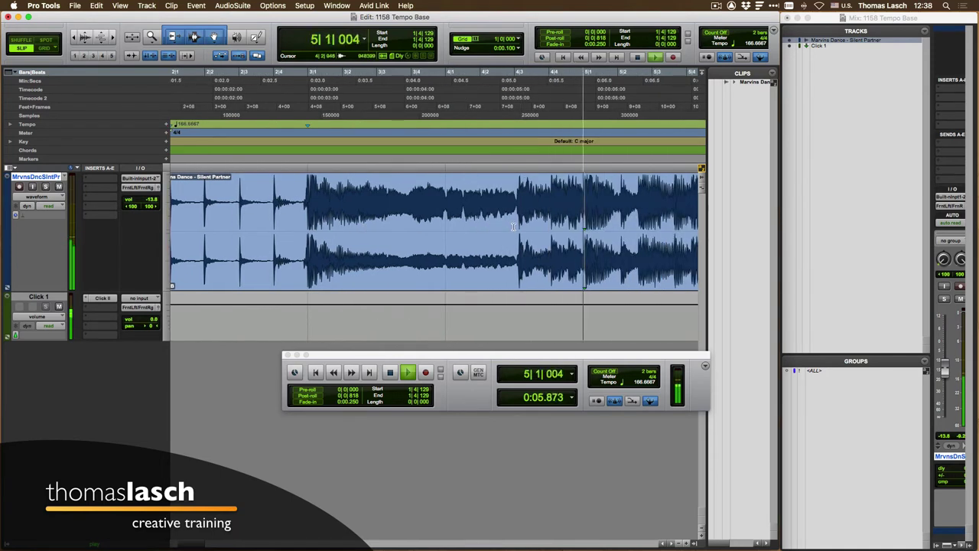
pyautogui.press('space')
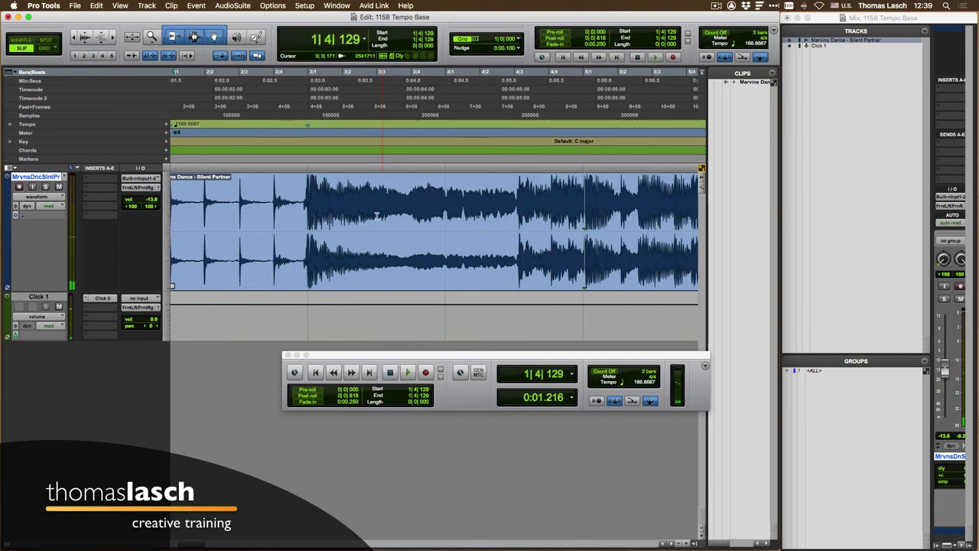
pyautogui.click(305, 211)
pyautogui.press('space')
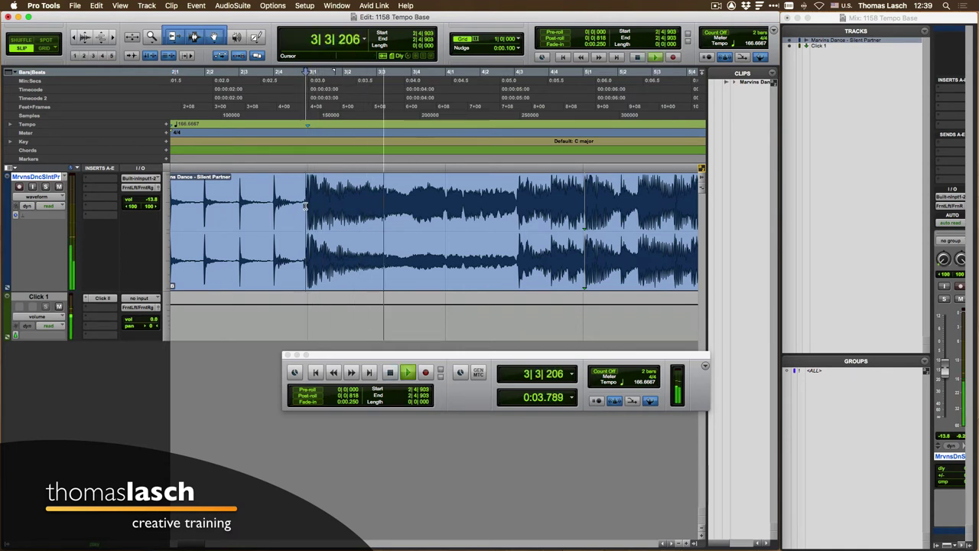
pyautogui.press('space')
# Place the edit cursor at 4|1|057 and add a Bar|Beat marker there, identifying it as location 4|1|000 in 4/4
pyautogui.click(448, 197)
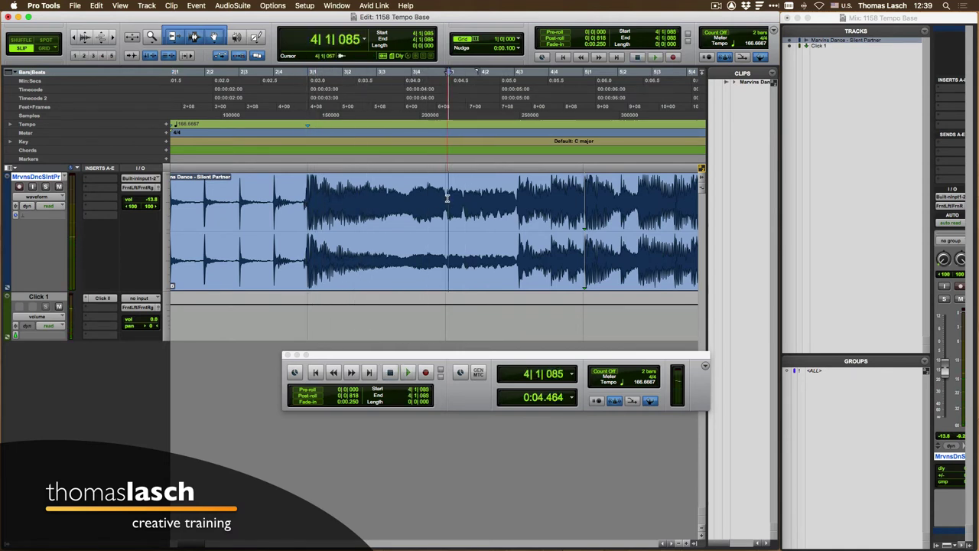
pyautogui.click(448, 197)
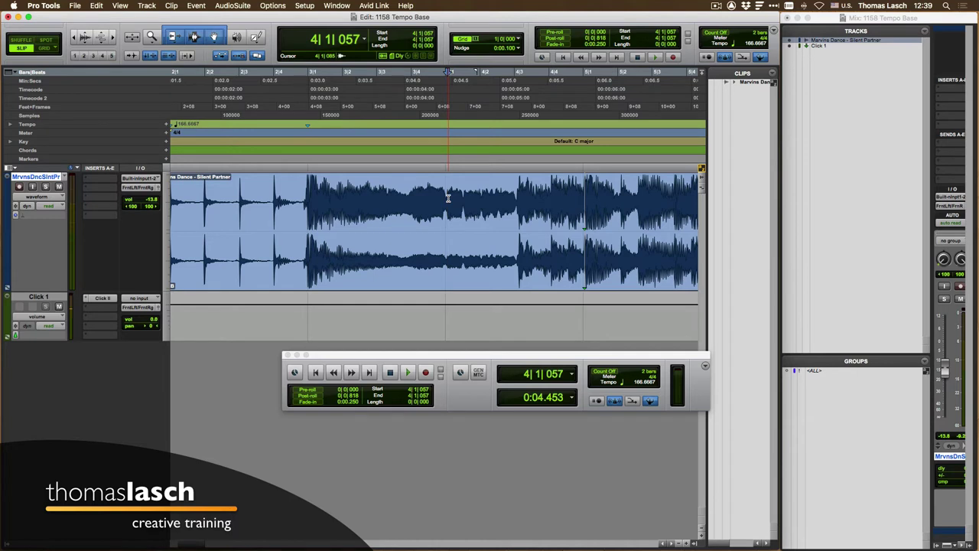
pyautogui.press('super+i')
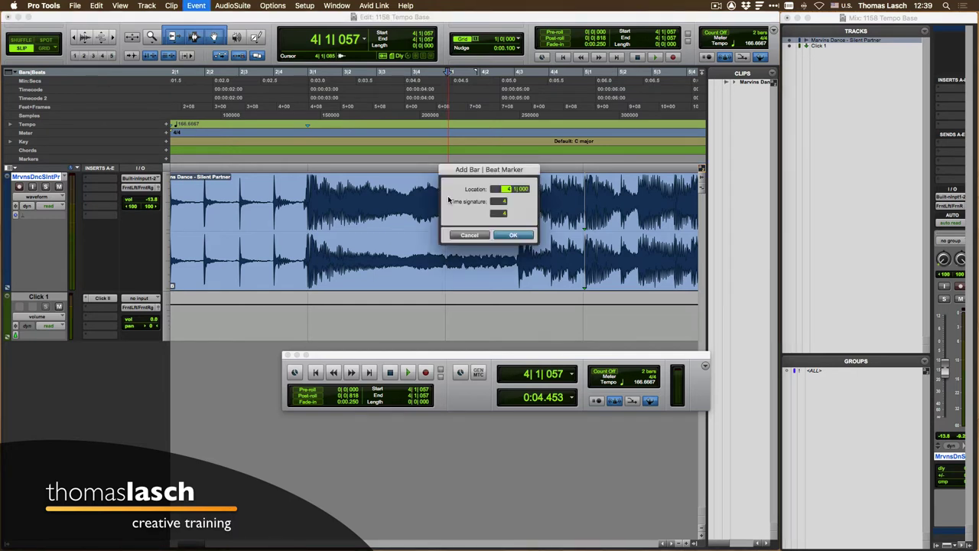
pyautogui.press('Return')
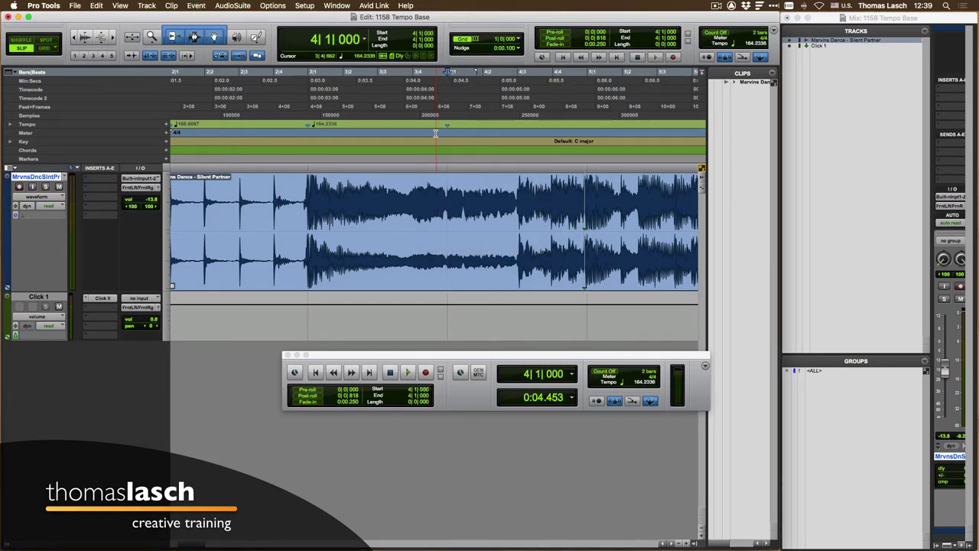
# Play the song with the click from the session start at 1|1|000 to check the alignment
pyautogui.press('super+bracketleft')
pyautogui.press('super+bracketleft')
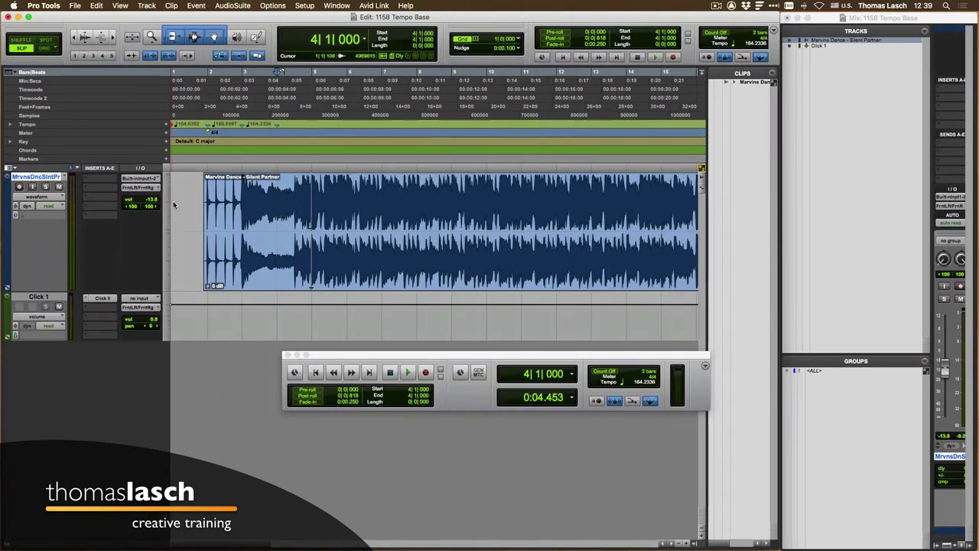
pyautogui.click(182, 204)
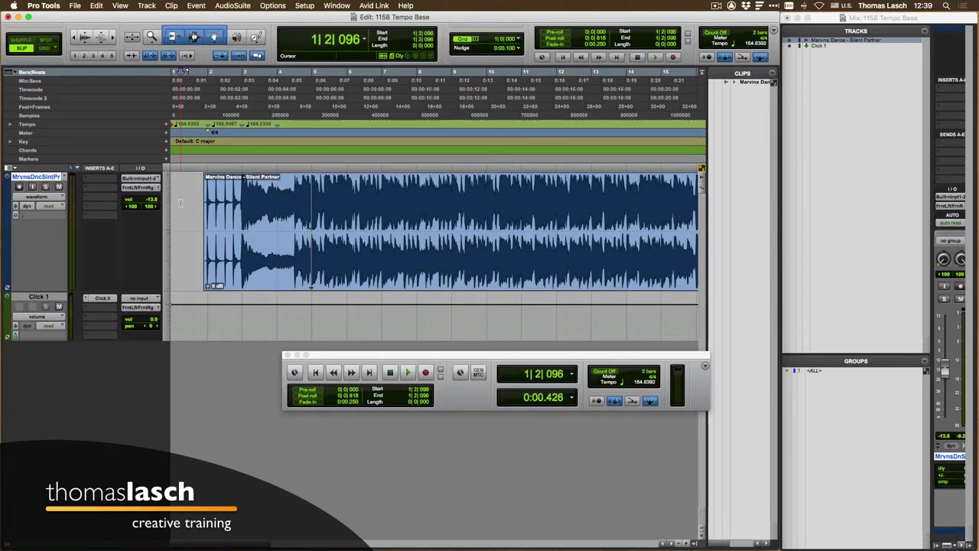
pyautogui.press('Return')
pyautogui.press('space')
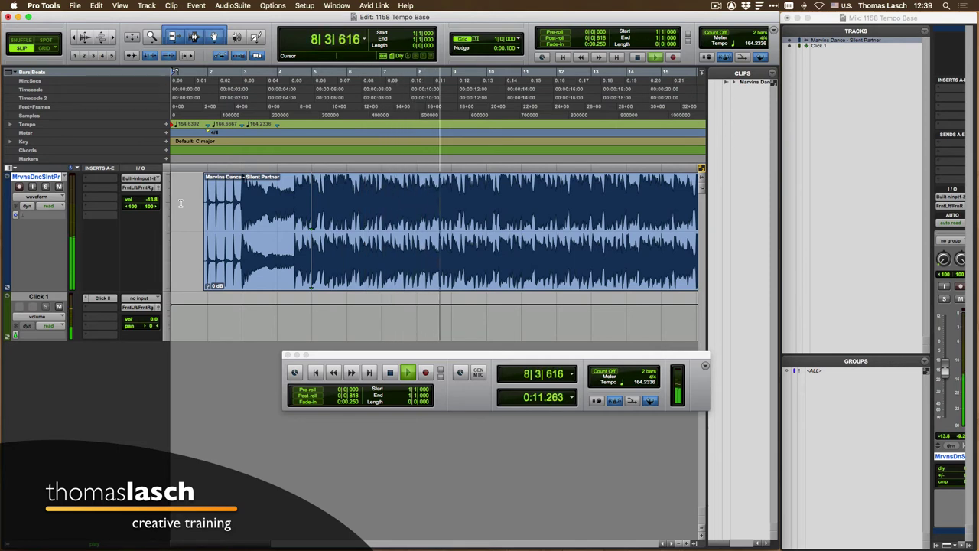
# Mark downbeats at the playhead during playback, ending at 12|4|922 just before bar 13, and stop playback
pyautogui.press('Down')
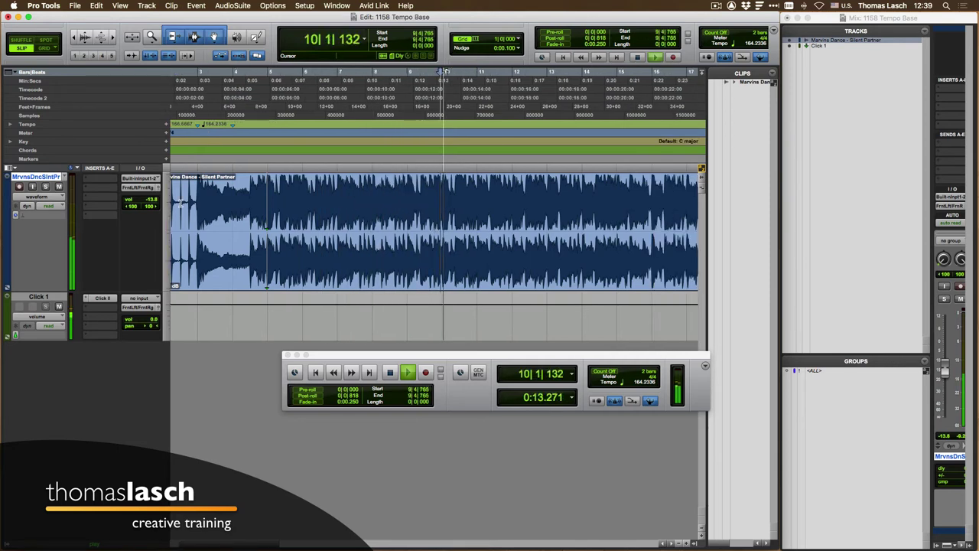
pyautogui.press('Down')
pyautogui.press('t')
pyautogui.press('Down')
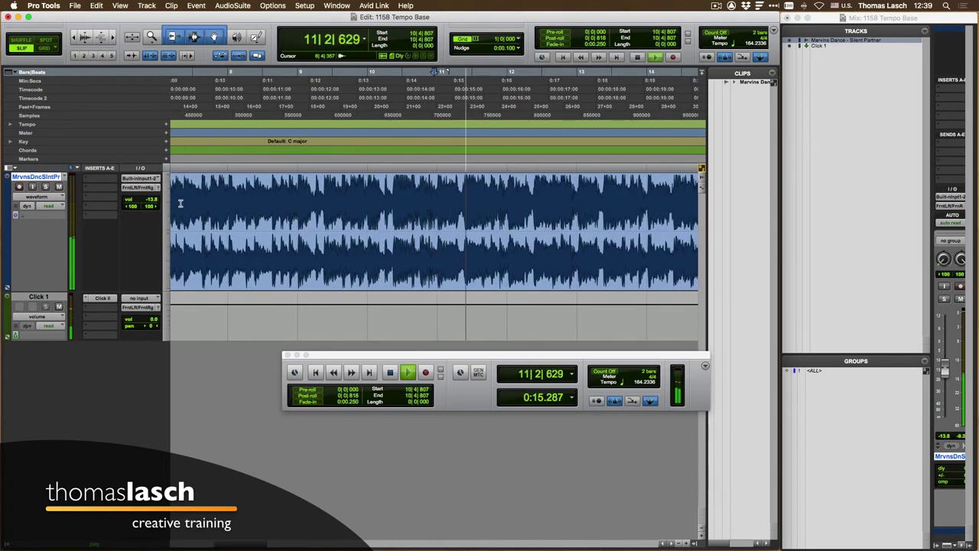
pyautogui.press('Down')
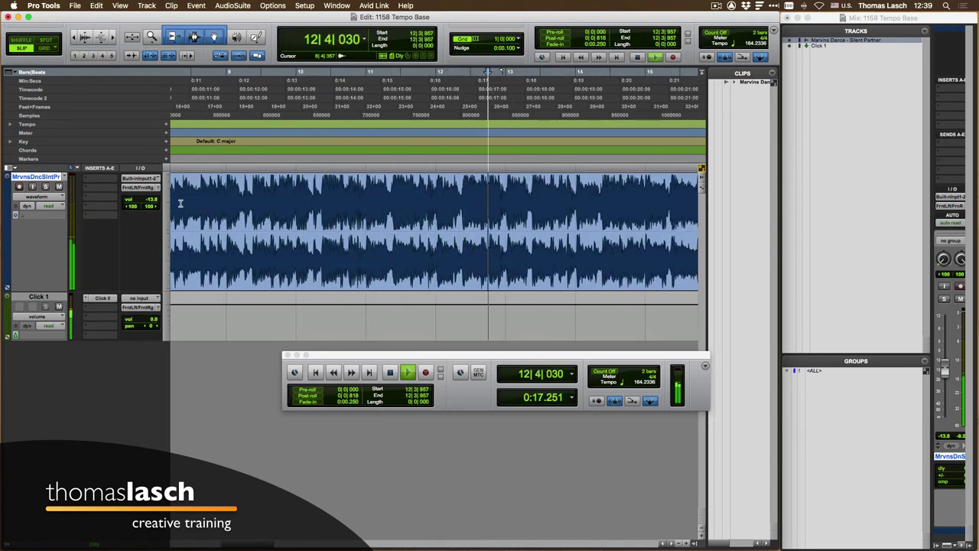
pyautogui.press('Down')
pyautogui.press('space')
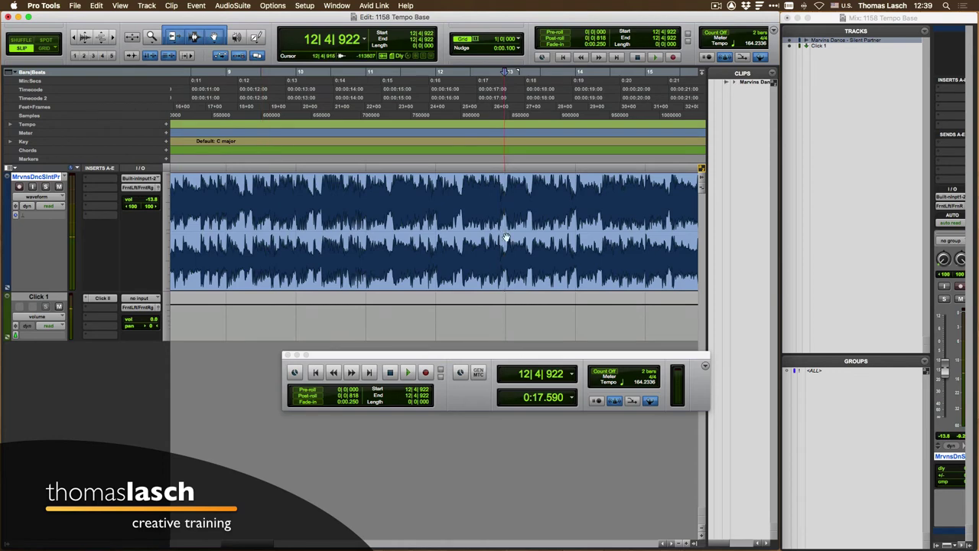
# Place the edit cursor on the transient at 13|1|154 and add a Bar|Beat marker identifying it as location 13|1|000 in 4/4
pyautogui.click(506, 186)
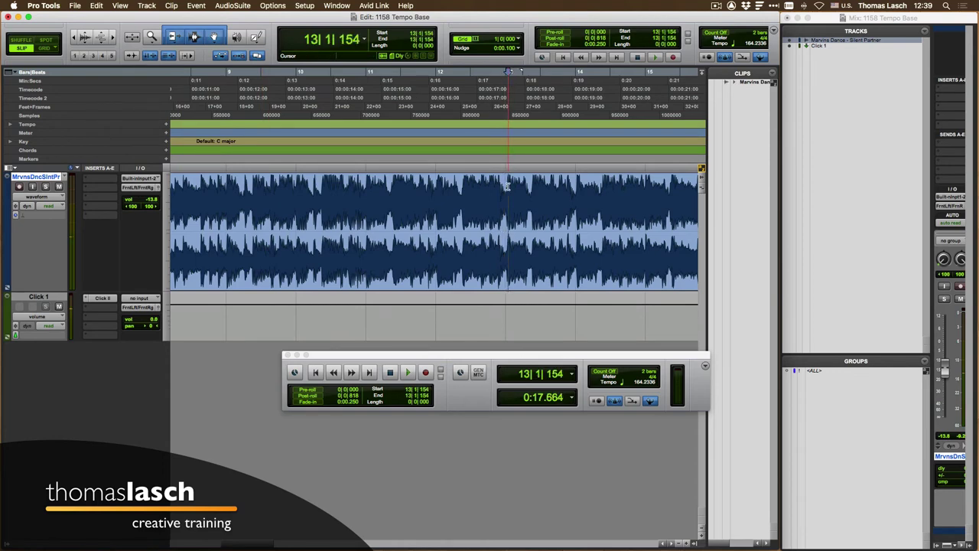
pyautogui.press('t')
pyautogui.press('t')
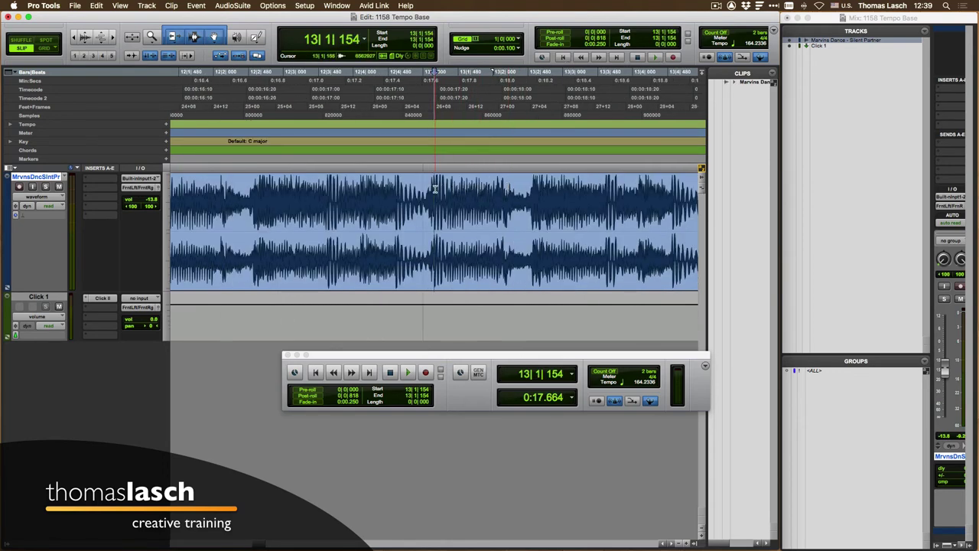
pyautogui.press('super+i')
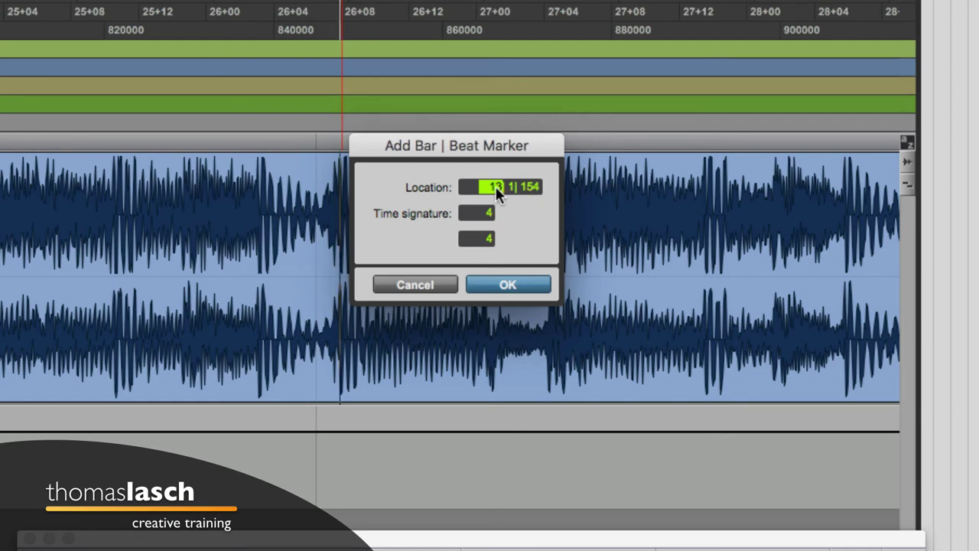
pyautogui.press('Return')
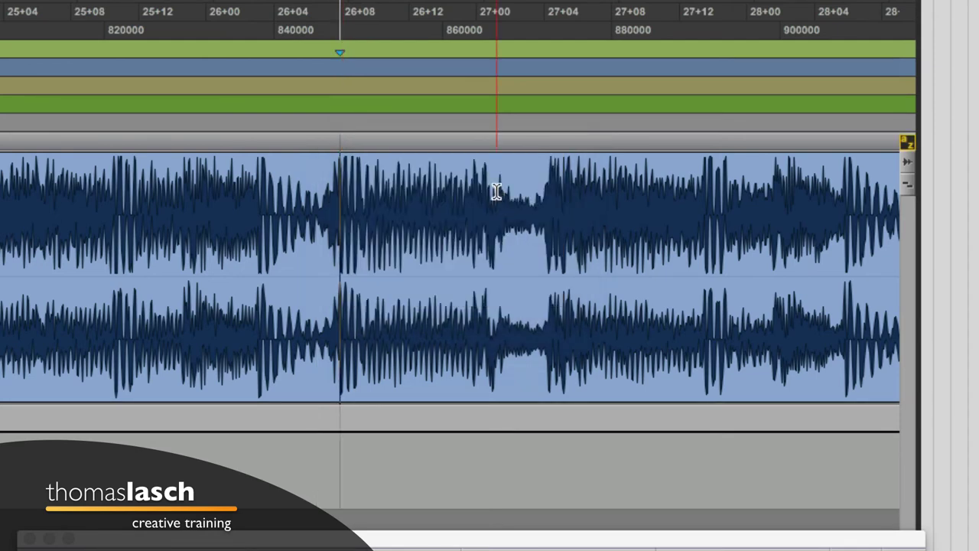
# Play the song from 11|2|469 past bar 13 to check the click alignment, and stop playback
pyautogui.hotkey('ctrl', '[')
pyautogui.hotkey('ctrl', '[')
pyautogui.hotkey('ctrl', '[')
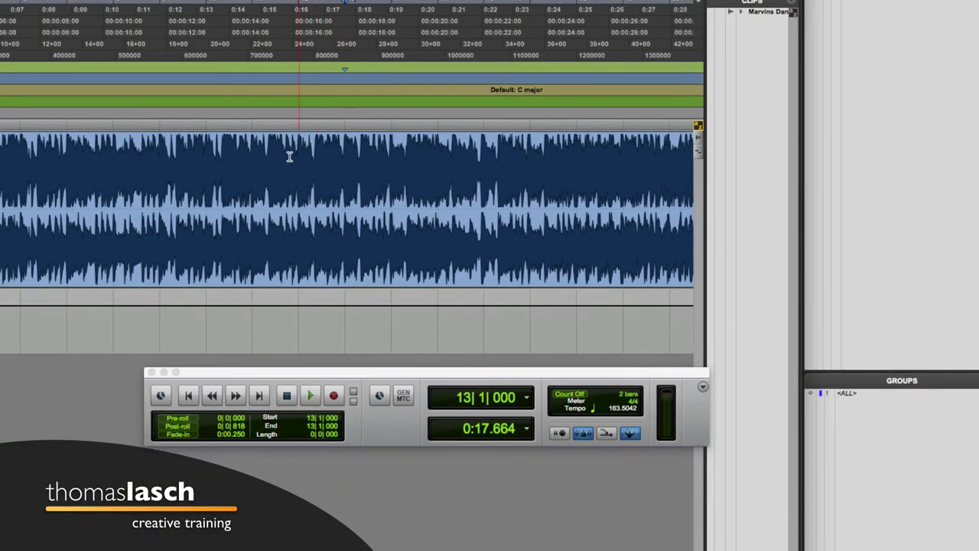
pyautogui.click(224, 194)
pyautogui.press('space')
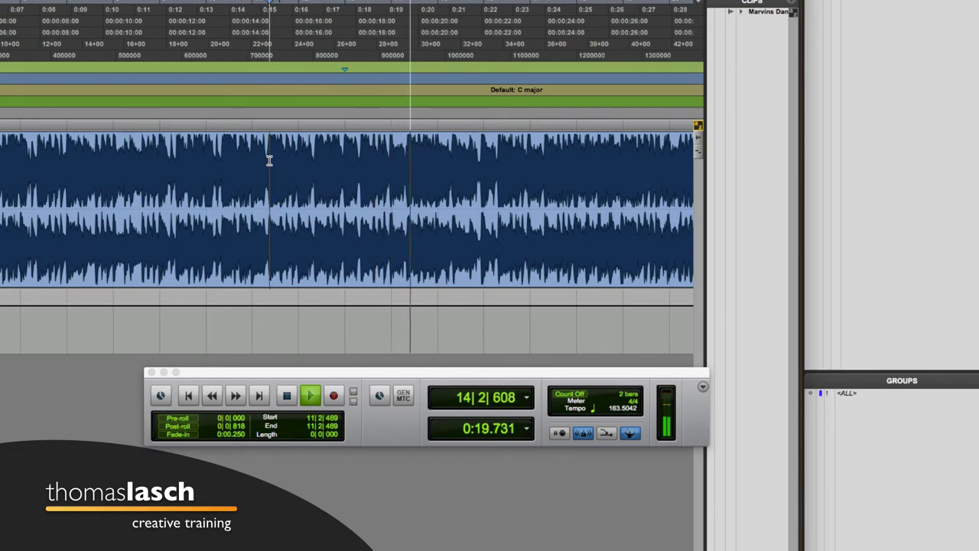
pyautogui.press('space')
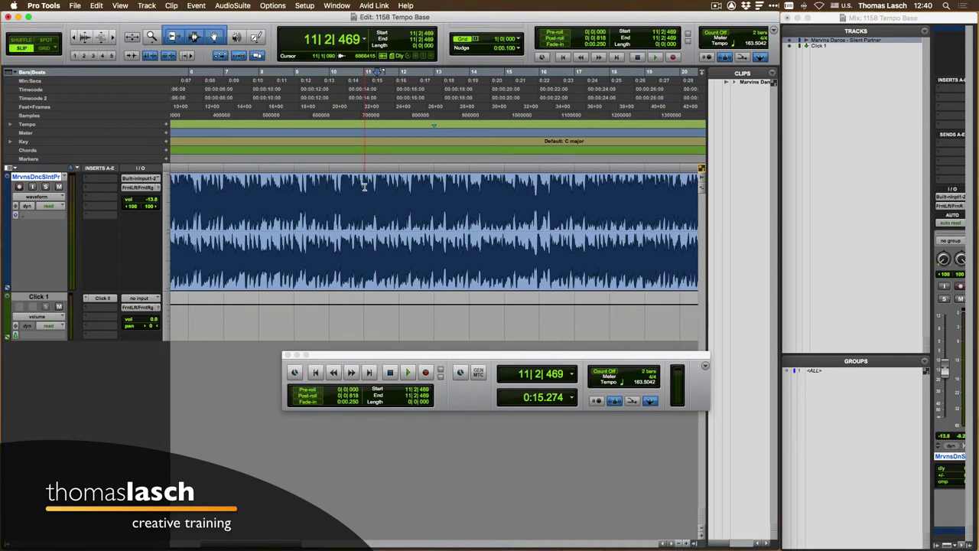
# Delete the added Bar|Beat markers from the Tempo ruler, at the start of the song and around bar 13
pyautogui.hscroll(-5, 366, 186)
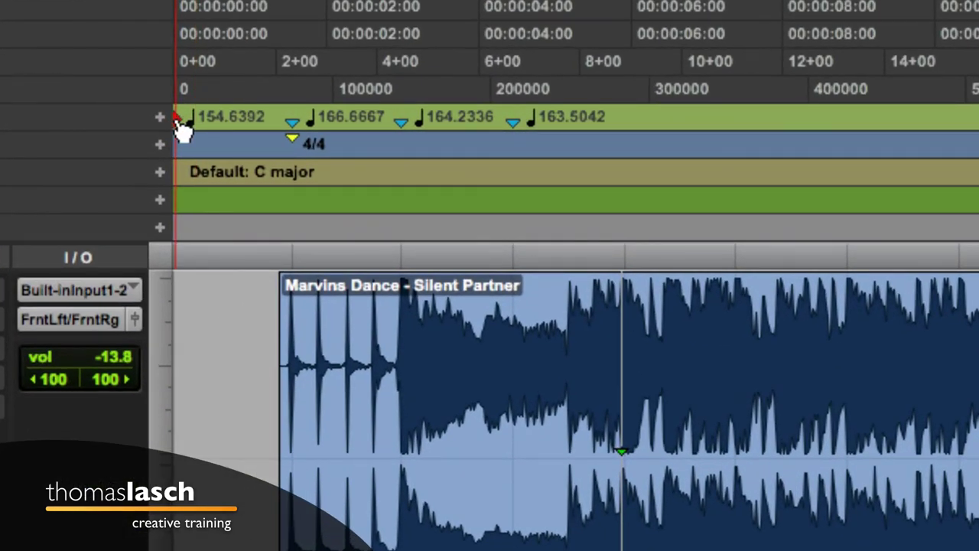
pyautogui.moveTo(184, 130); pyautogui.dragTo(662, 119)
pyautogui.press('Delete')
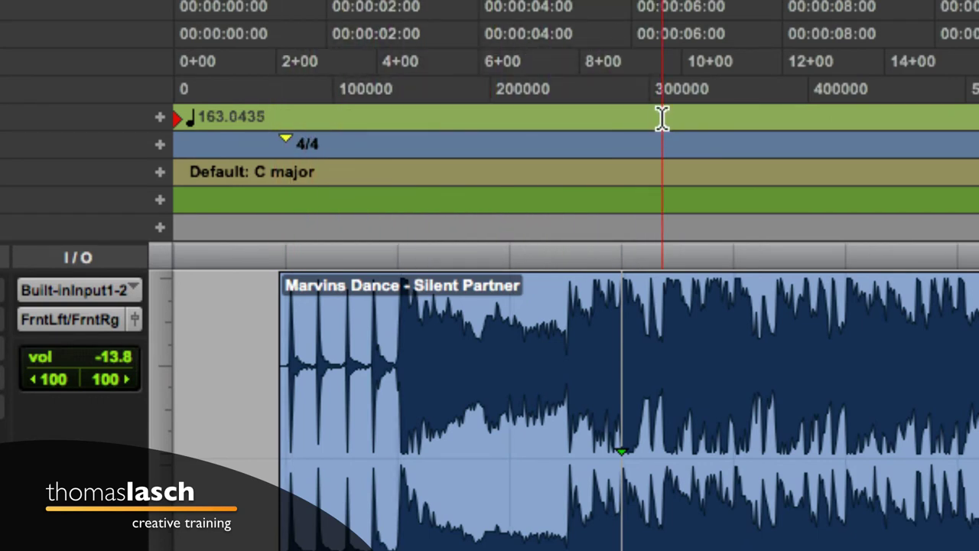
pyautogui.press('r')
pyautogui.press('r')
pyautogui.moveTo(572, 121); pyautogui.dragTo(474, 126)
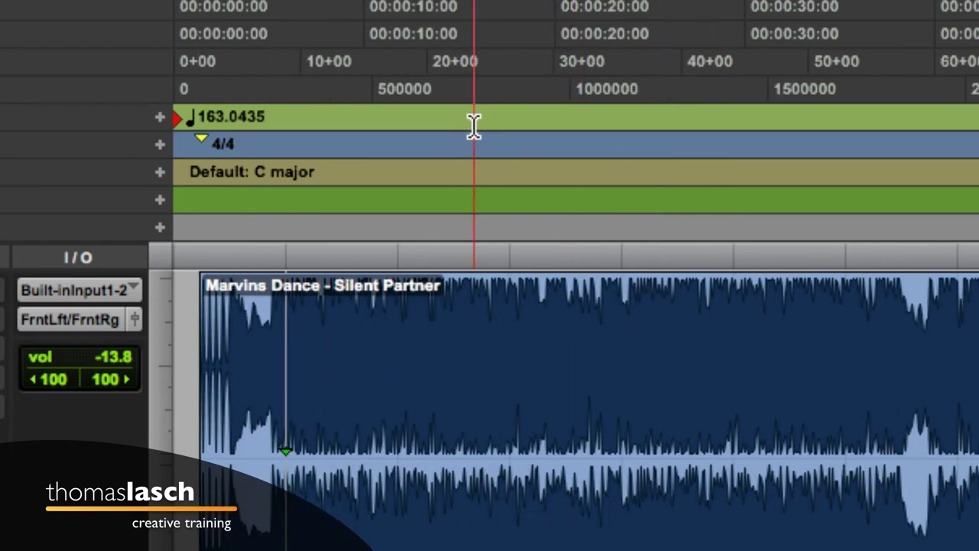
# Edit the song start tempo event at 1|1|000 and set its tempo to 120 BPM
pyautogui.doubleClick(169, 117)
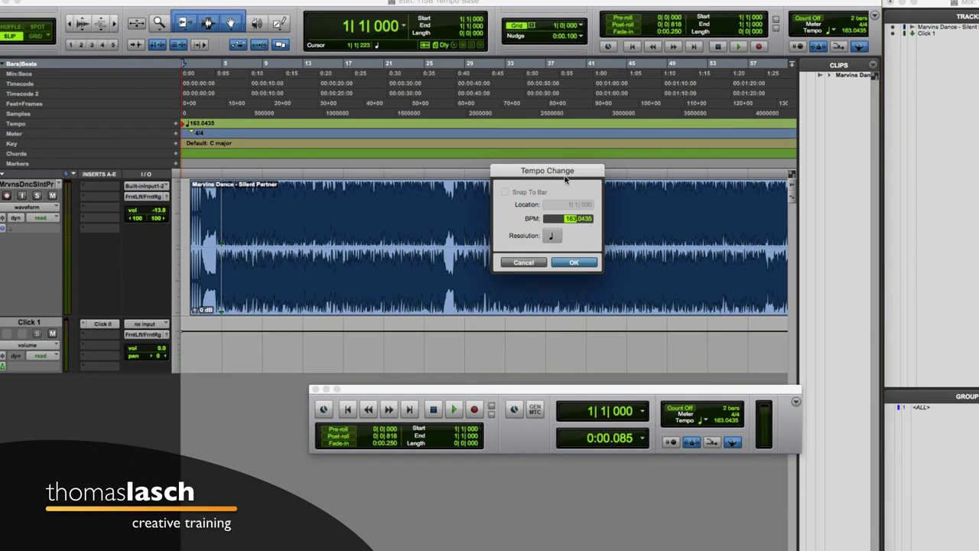
pyautogui.moveTo(565, 176); pyautogui.dragTo(411, 134)
pyautogui.press('Return')
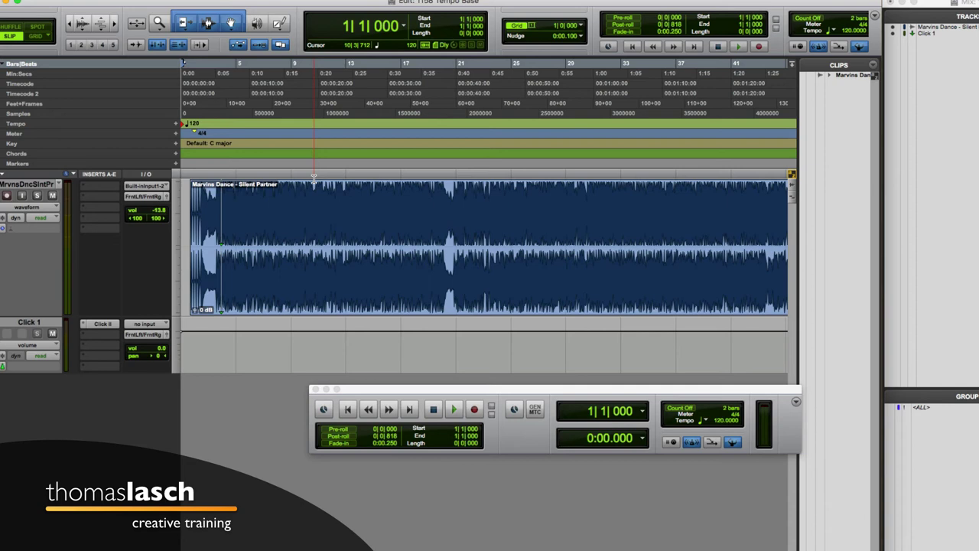
# Start playing the song from 10|4|899 with the Click 1 track muted, and move the floating Transport window up over the tracks
pyautogui.click(317, 216)
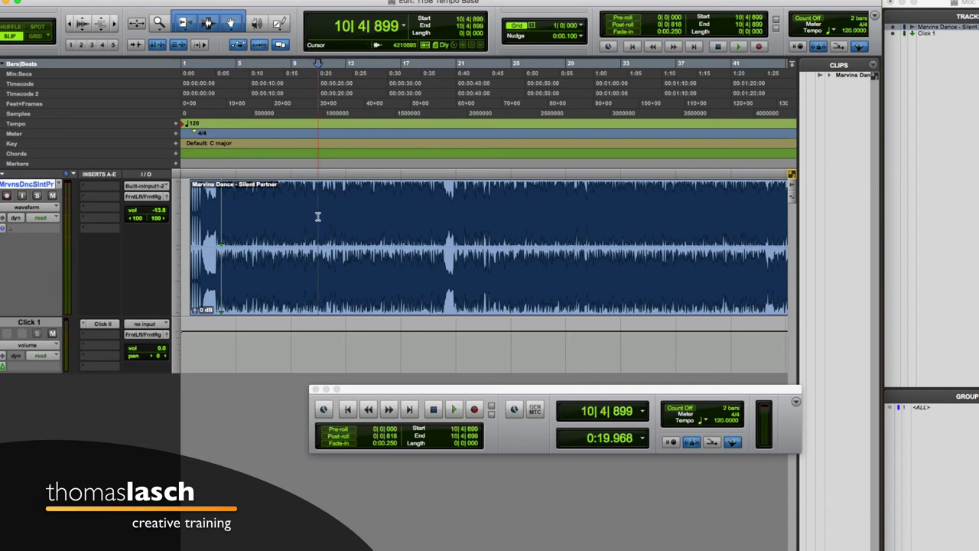
pyautogui.press('space')
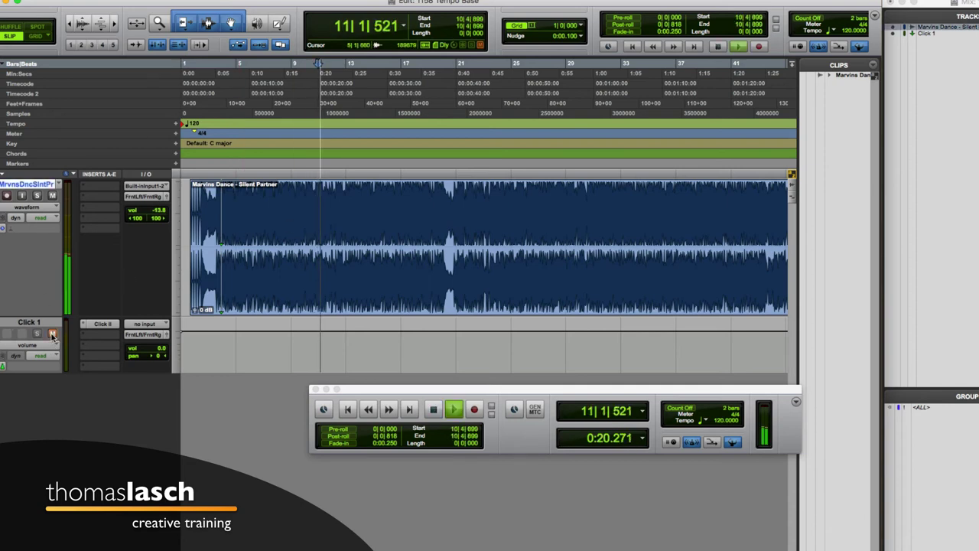
pyautogui.moveTo(668, 392); pyautogui.dragTo(567, 270)
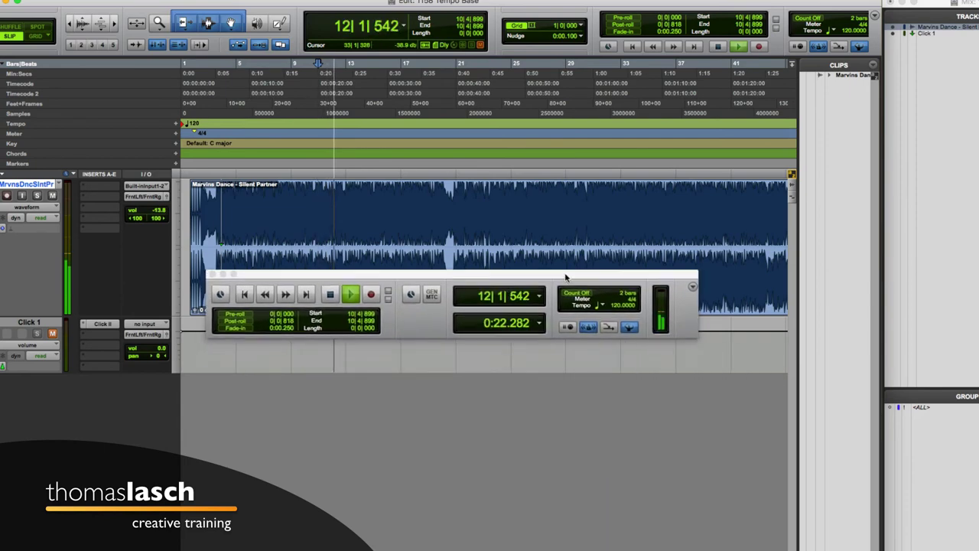
# Select the Transport's tempo value and tap along with the song's beat during playback to measure its tempo
pyautogui.click(620, 298)
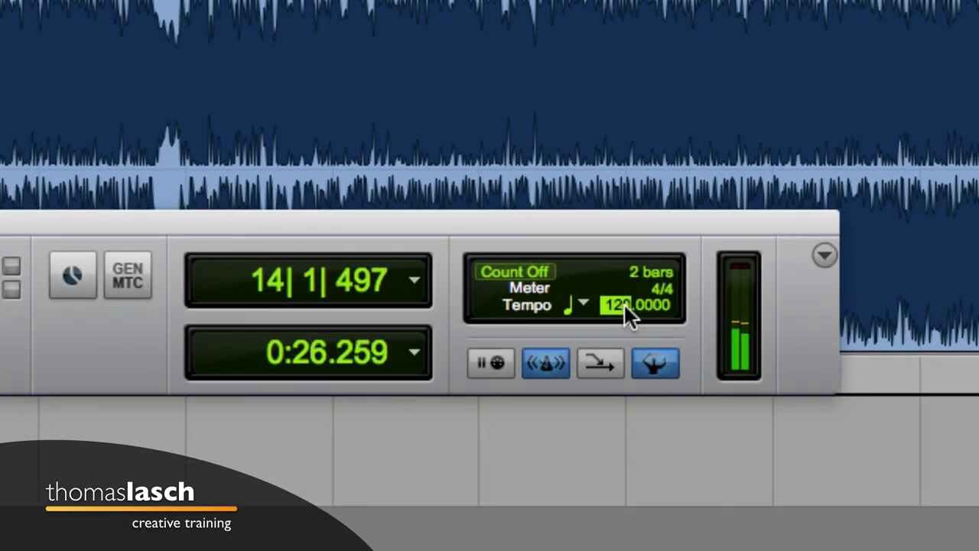
pyautogui.press('t')
pyautogui.press('t')
pyautogui.press('t')
pyautogui.press('t')
pyautogui.press('t')
pyautogui.press('t')
pyautogui.press('t')
pyautogui.press('t')
pyautogui.press('t')
pyautogui.press('t')
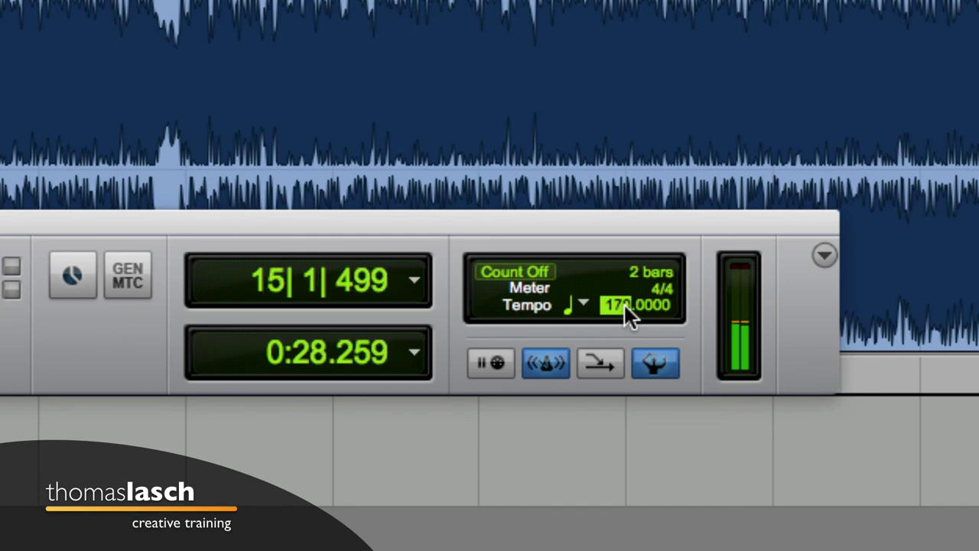
pyautogui.press('t')
pyautogui.press('t')
pyautogui.press('t')
pyautogui.press('t')
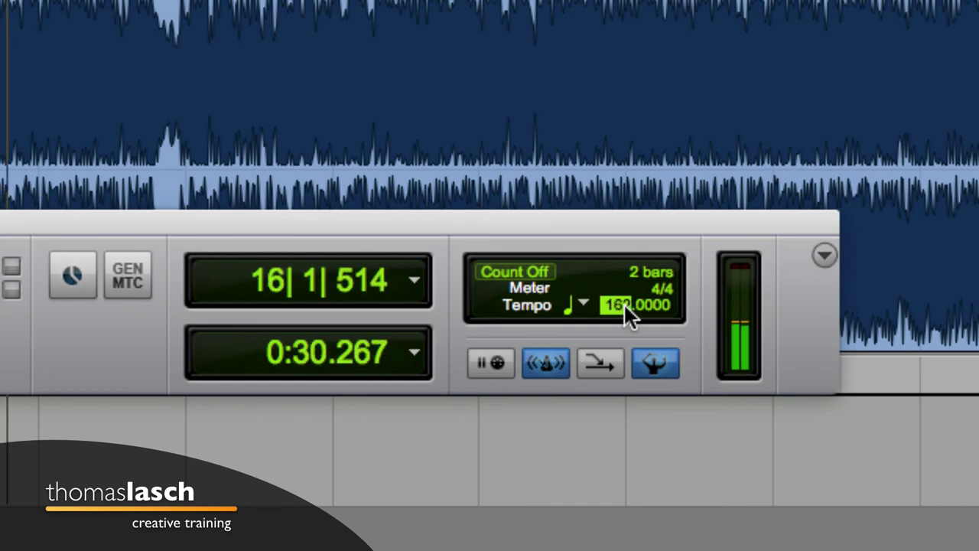
pyautogui.press('t')
pyautogui.press('t')
pyautogui.press('t')
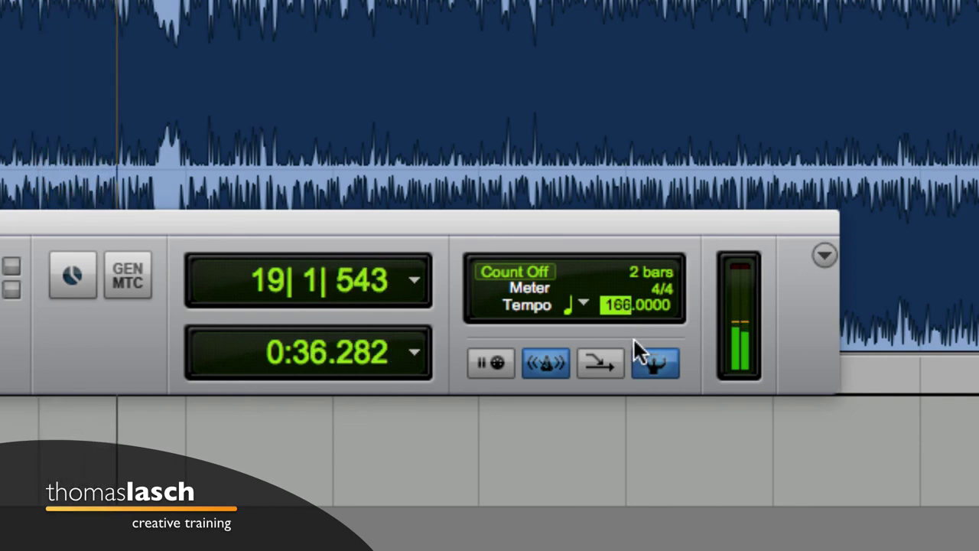
pyautogui.press('t')
pyautogui.press('t')
pyautogui.press('t')
pyautogui.press('t')
pyautogui.press('t')
pyautogui.press('t')
pyautogui.press('t')
pyautogui.press('t')
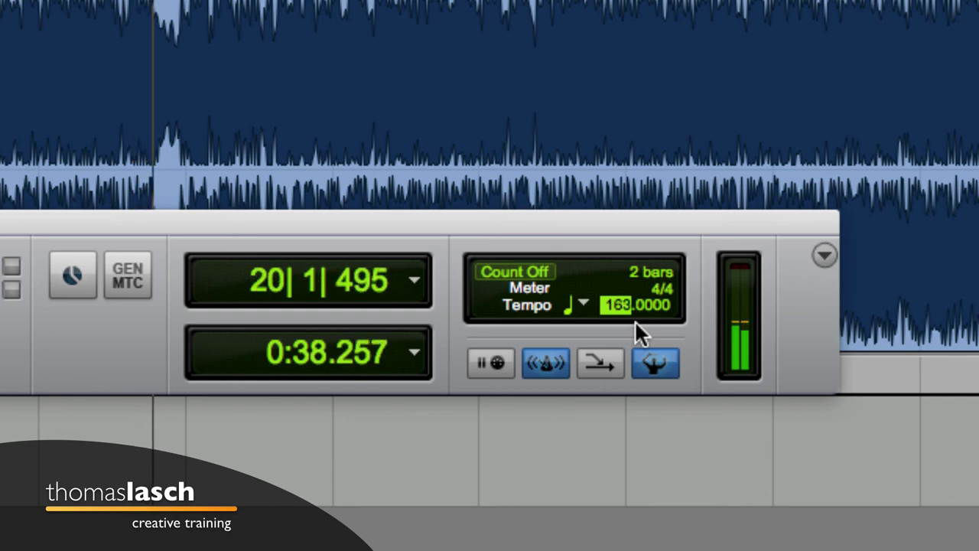
pyautogui.press('t')
pyautogui.press('t')
pyautogui.press('t')
pyautogui.press('t')
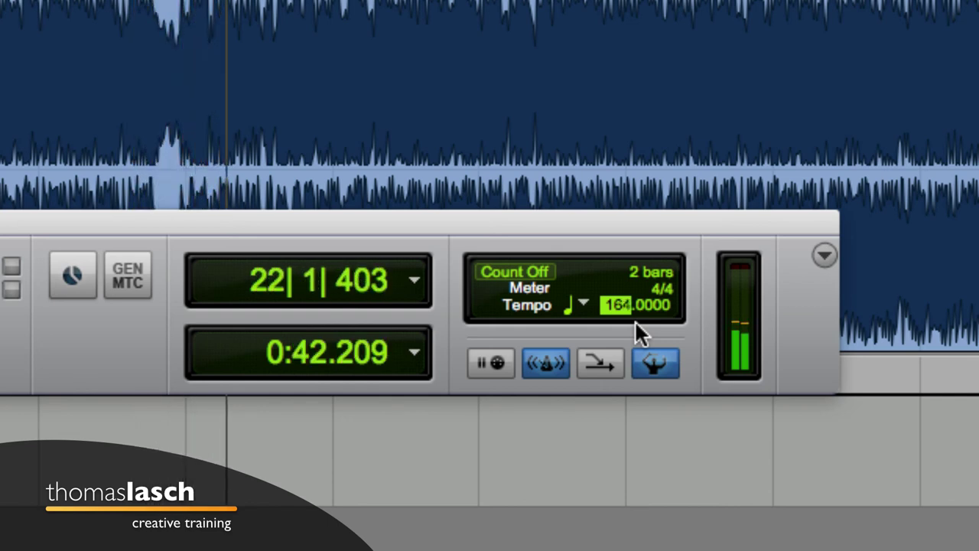
# Stop playback and close the floating Transport window
pyautogui.press('space')
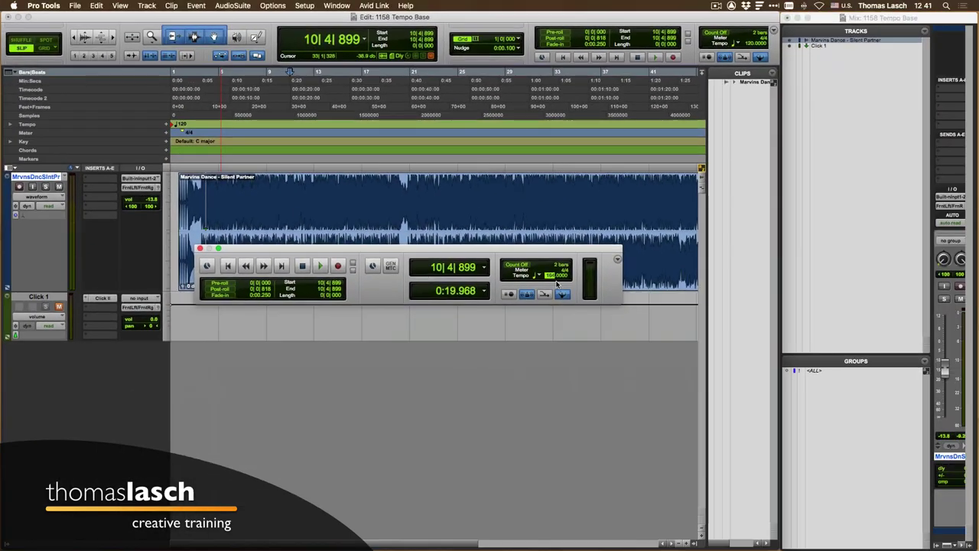
pyautogui.click(199, 248)
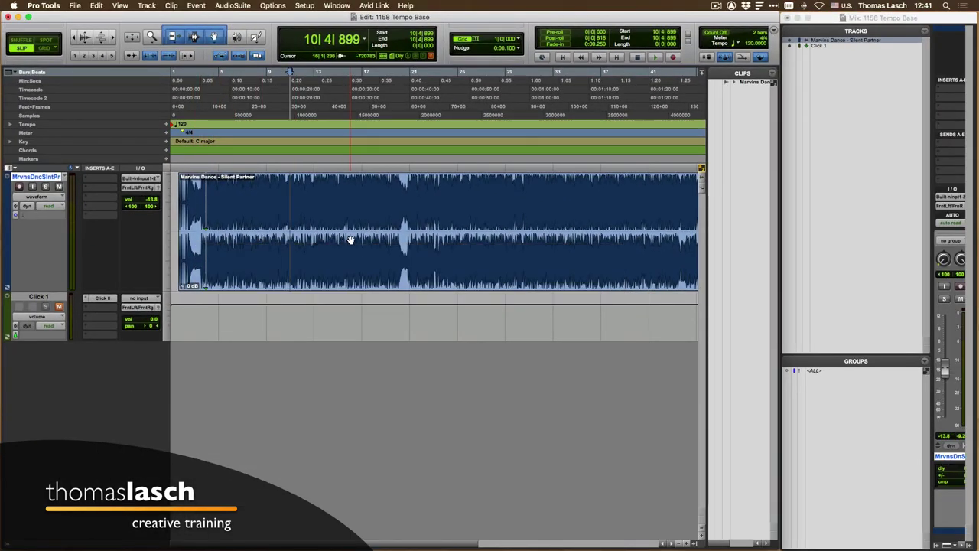